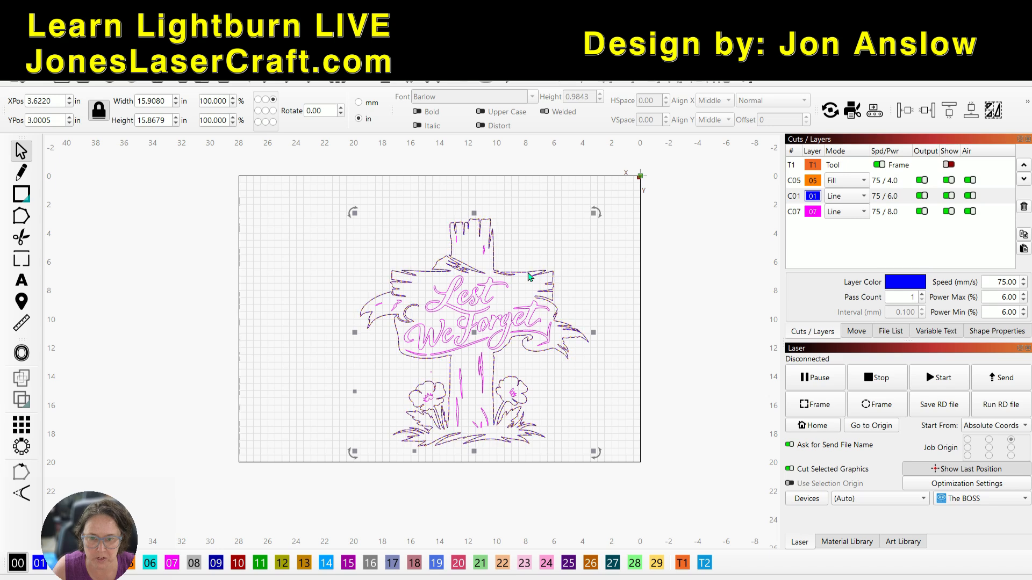
Move the blue sign outline off the work area, to about X 29.0 in and Y 0.8 in.
{"action": "left_click_drag", "start_coordinate": [529, 277], "coordinate": [163, 245]}
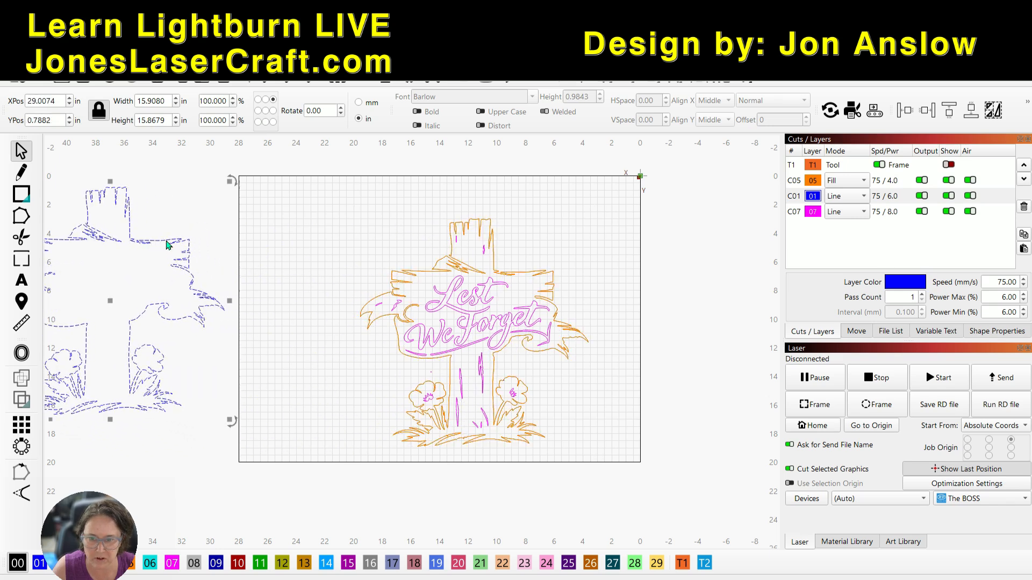
{"action": "left_click", "coordinate": [522, 275]}
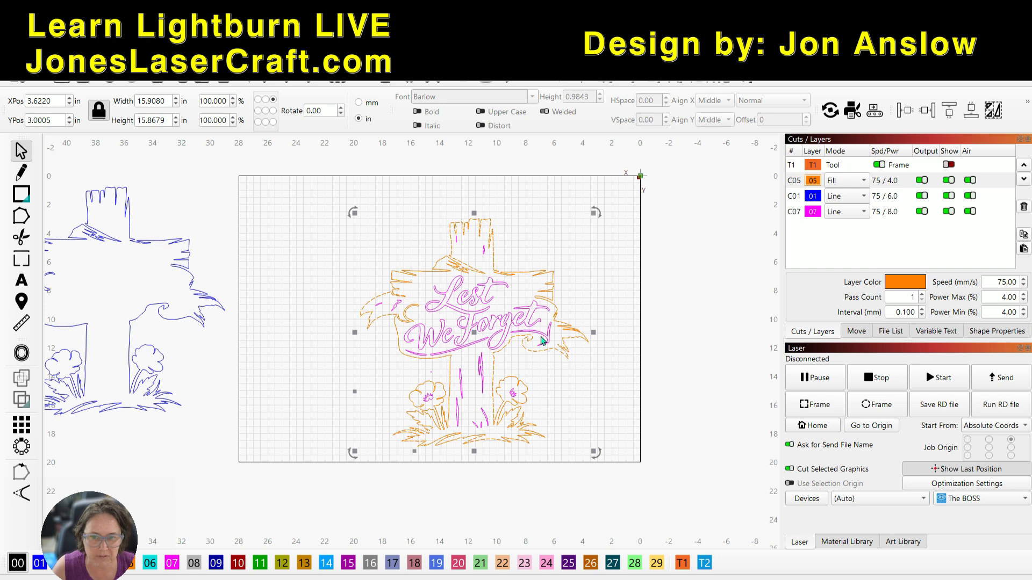
{"action": "left_click", "coordinate": [572, 268]}
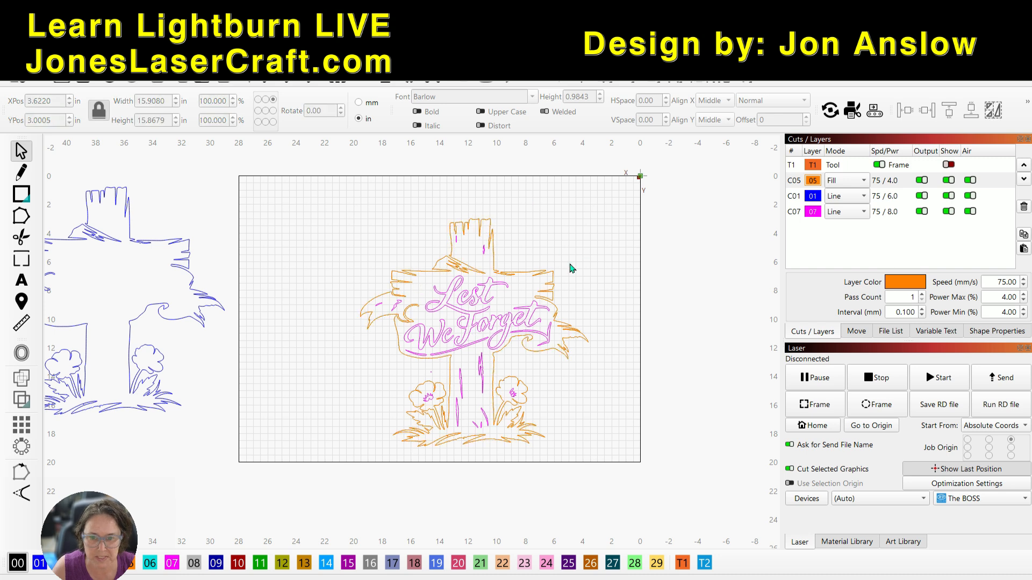
Select the magenta lettering and set the mode of its layer C07 to Fill.
{"action": "left_click", "coordinate": [486, 307]}
{"action": "left_click", "coordinate": [847, 211]}
{"action": "left_click", "coordinate": [851, 223]}
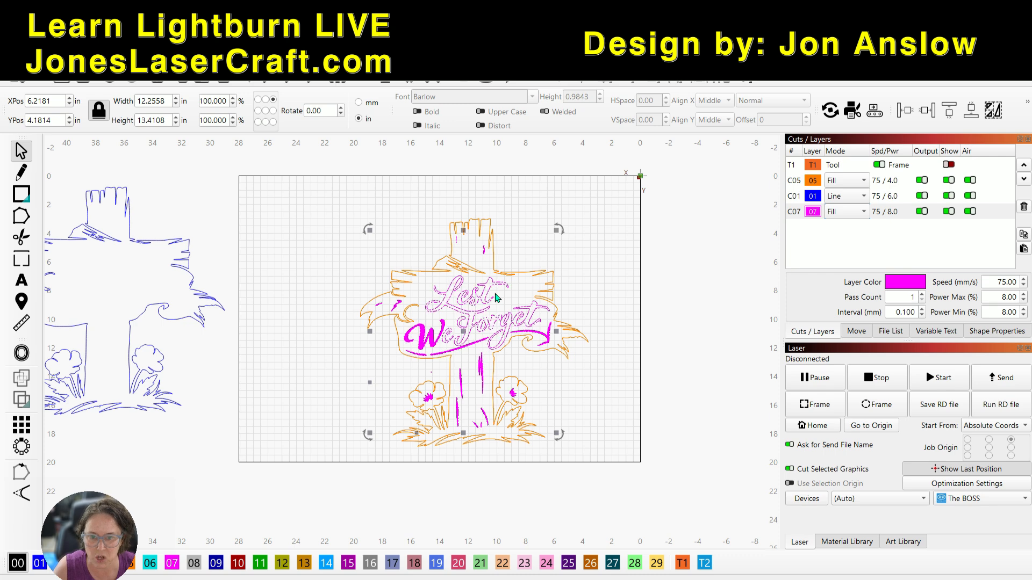
Ungroup the magenta artwork containing the word "Lest".
{"action": "scroll", "coordinate": [496, 297], "scroll_direction": "up", "scroll_amount": 5}
{"action": "scroll", "coordinate": [481, 301], "scroll_direction": "up", "scroll_amount": 8}
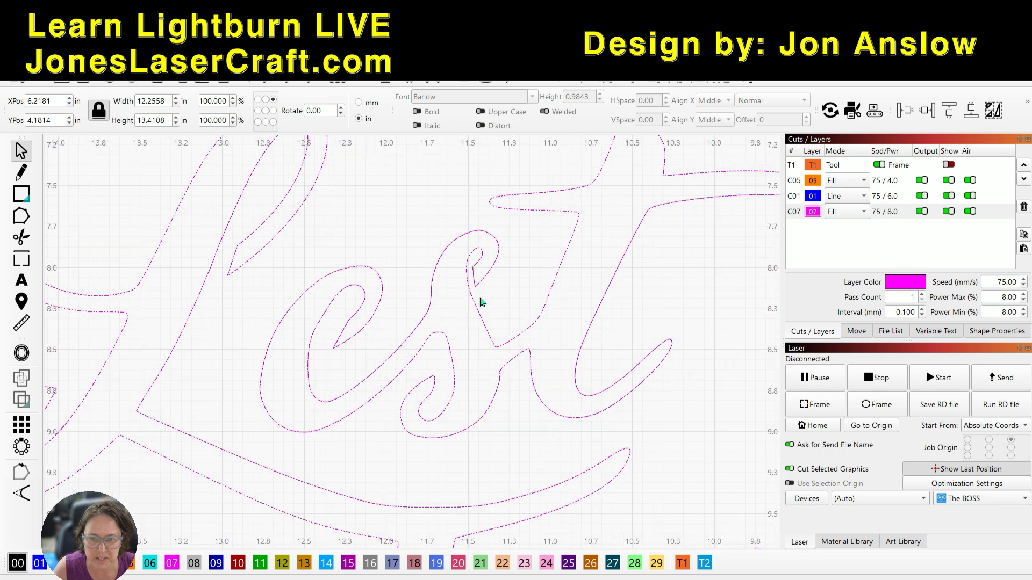
{"action": "scroll", "coordinate": [479, 333], "scroll_direction": "down", "scroll_amount": 5}
{"action": "scroll", "coordinate": [484, 344], "scroll_direction": "down", "scroll_amount": 3}
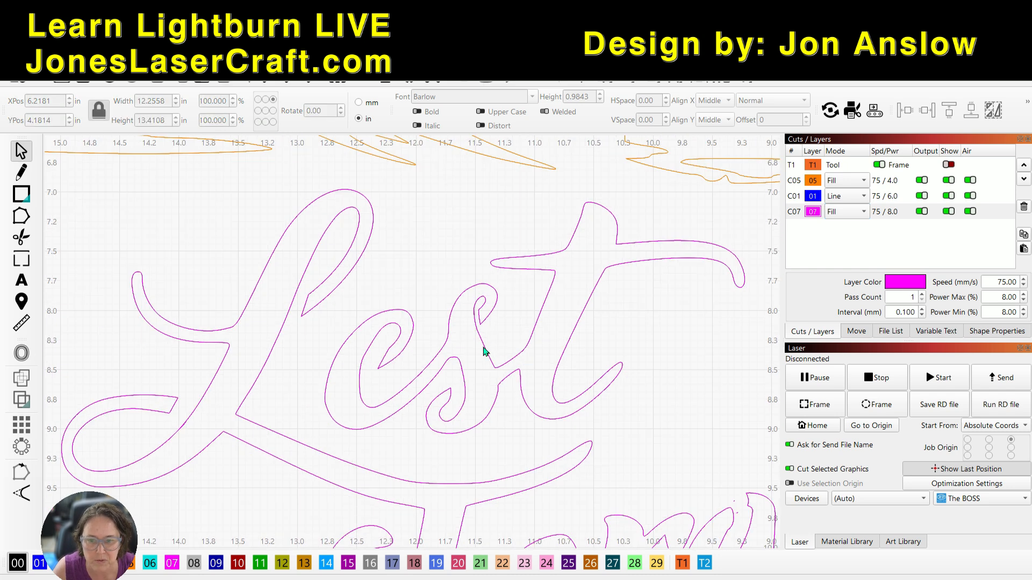
{"action": "left_click", "coordinate": [488, 354]}
{"action": "right_click", "coordinate": [486, 352]}
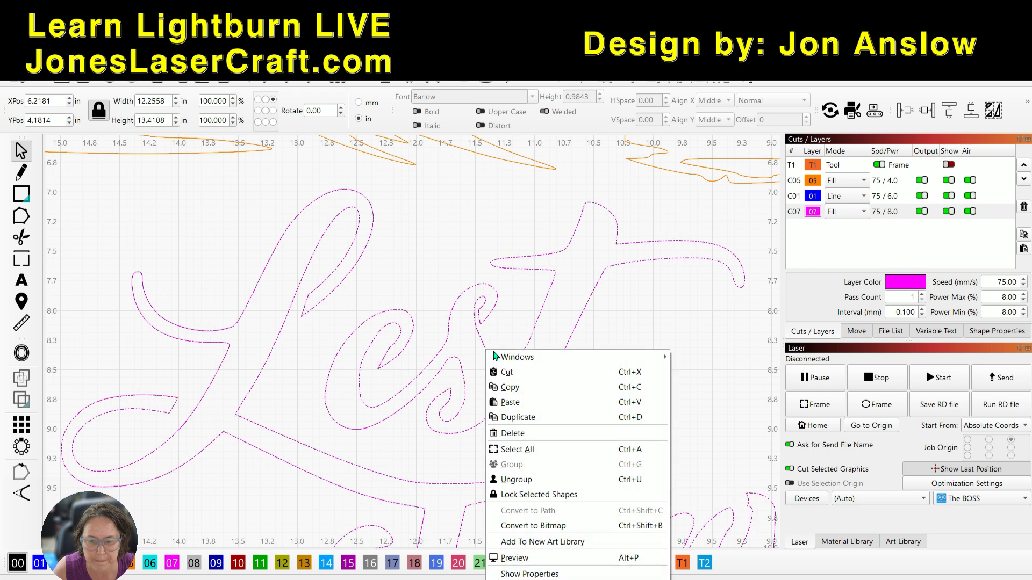
{"action": "left_click", "coordinate": [556, 480]}
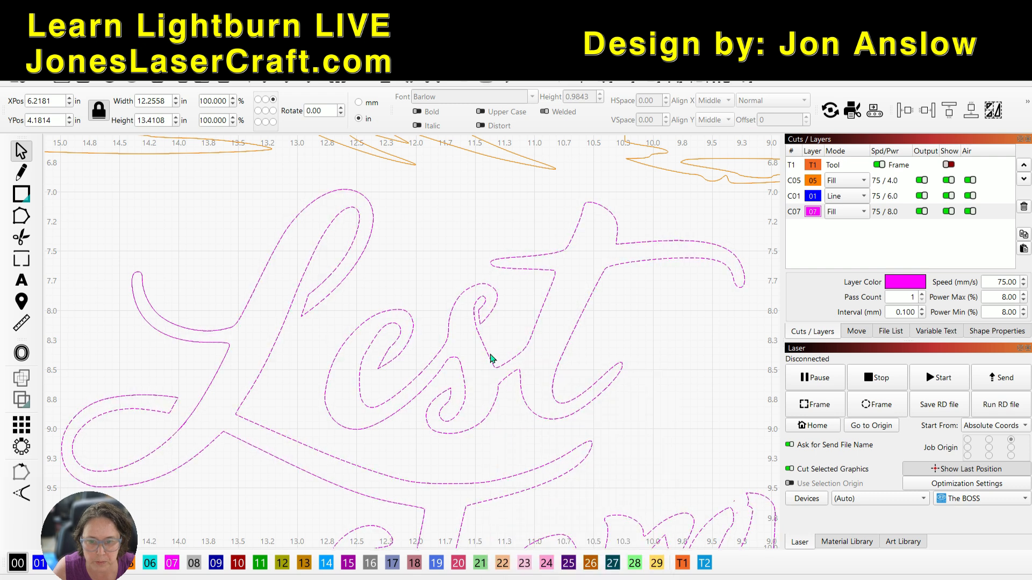
Select the outline pieces of the letters e, s and t in "Lest" and examine the joint at the s's inner loop.
{"action": "right_click", "coordinate": [489, 358]}
{"action": "key", "text": "Escape"}
{"action": "left_click", "coordinate": [482, 347]}
{"action": "left_click", "coordinate": [486, 349]}
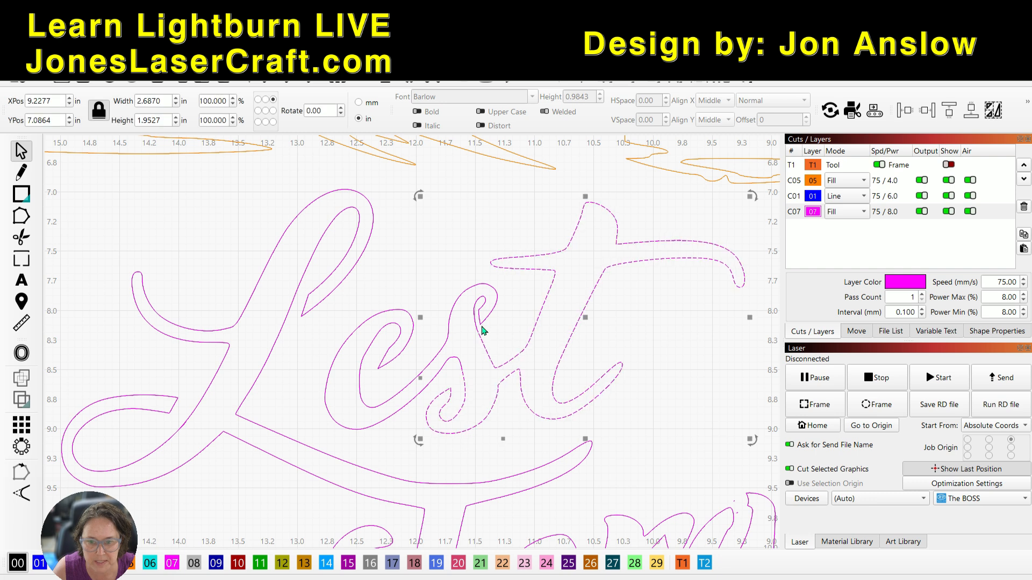
{"action": "mouse_move", "coordinate": [571, 339]}
{"action": "left_mouse_down"}
{"action": "mouse_move", "coordinate": [585, 339]}
{"action": "mouse_move", "coordinate": [571, 336]}
{"action": "left_mouse_up"}
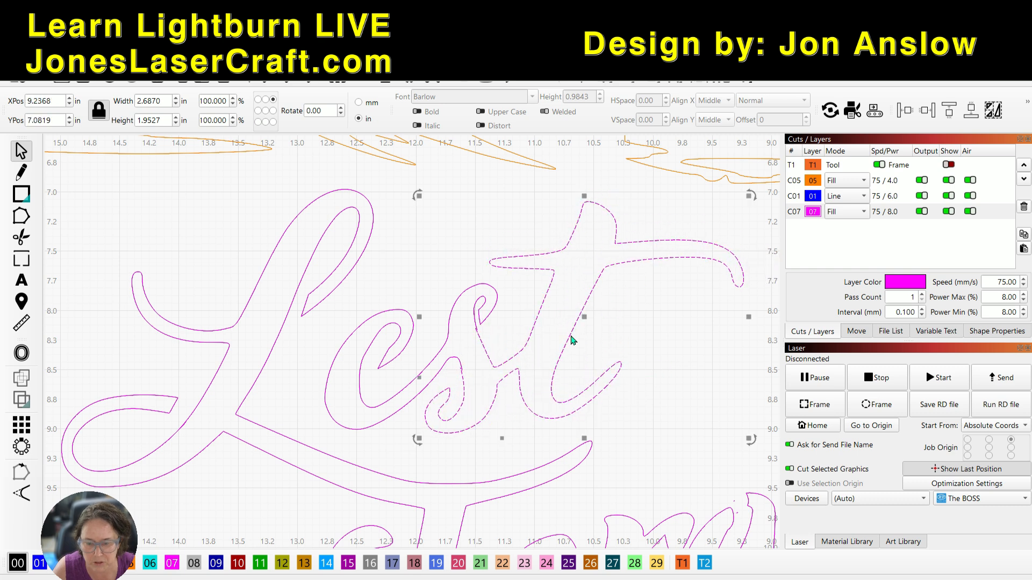
{"action": "left_click", "coordinate": [480, 320], "text": "shift"}
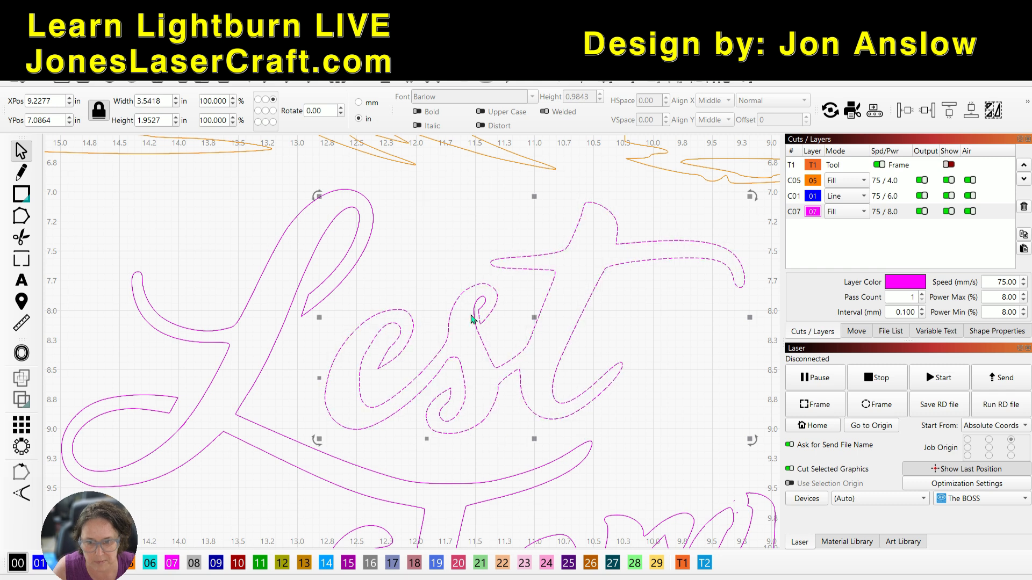
{"action": "scroll", "coordinate": [471, 319], "scroll_direction": "up", "scroll_amount": 10}
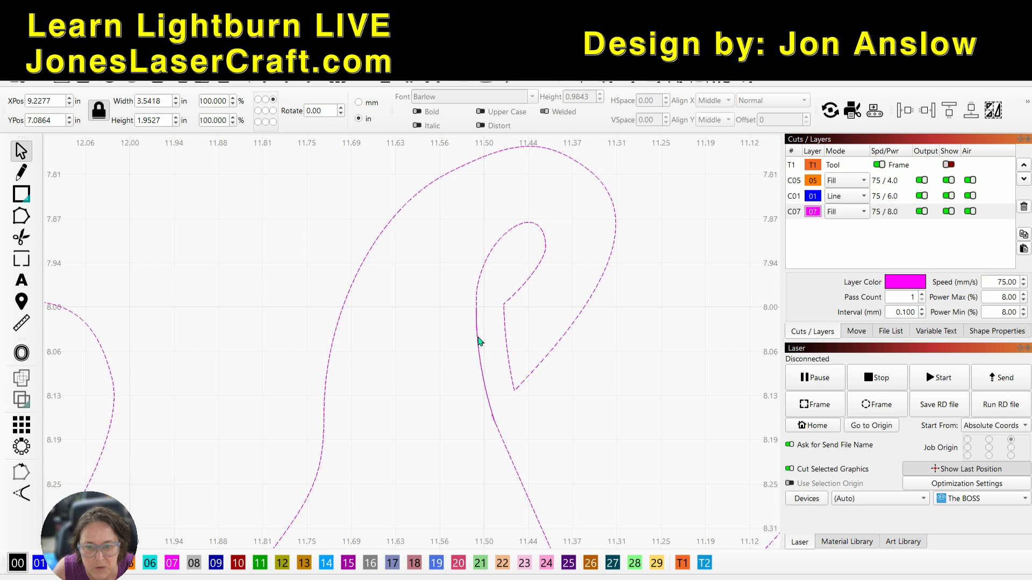
{"action": "scroll", "coordinate": [493, 415], "scroll_direction": "up", "scroll_amount": 5}
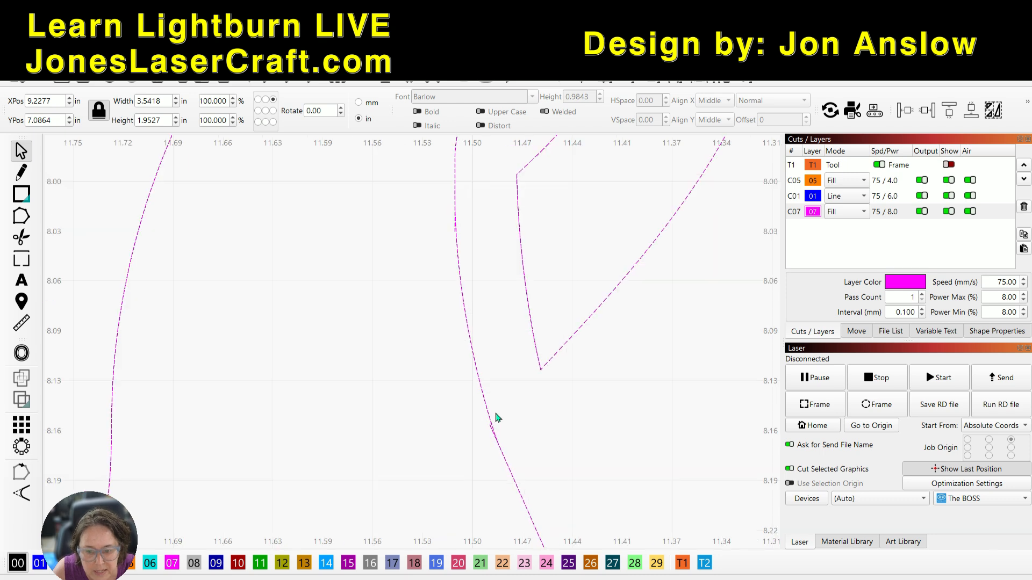
{"action": "scroll", "coordinate": [496, 417], "scroll_direction": "down", "scroll_amount": 15}
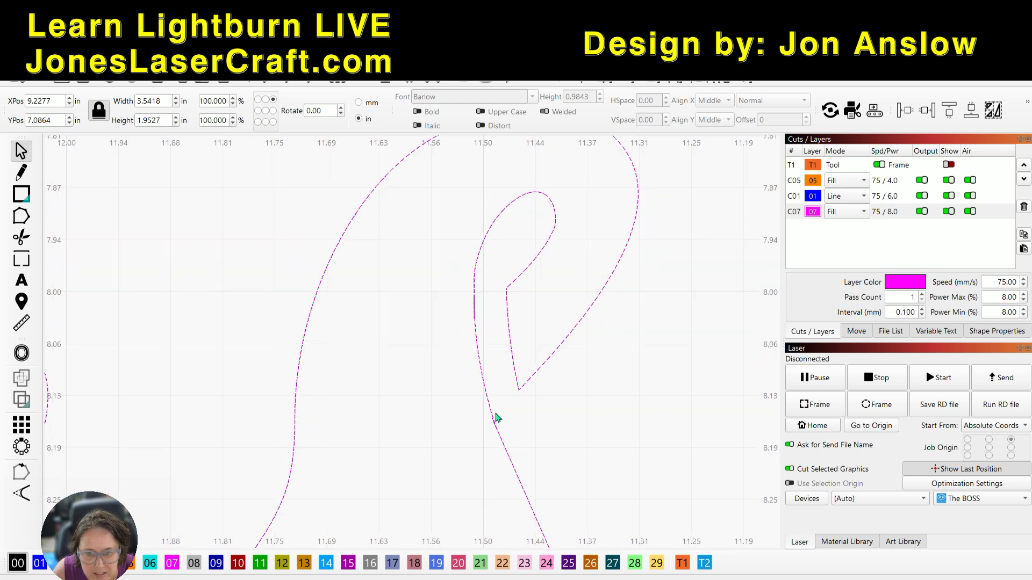
{"action": "scroll", "coordinate": [495, 417], "scroll_direction": "down", "scroll_amount": 1}
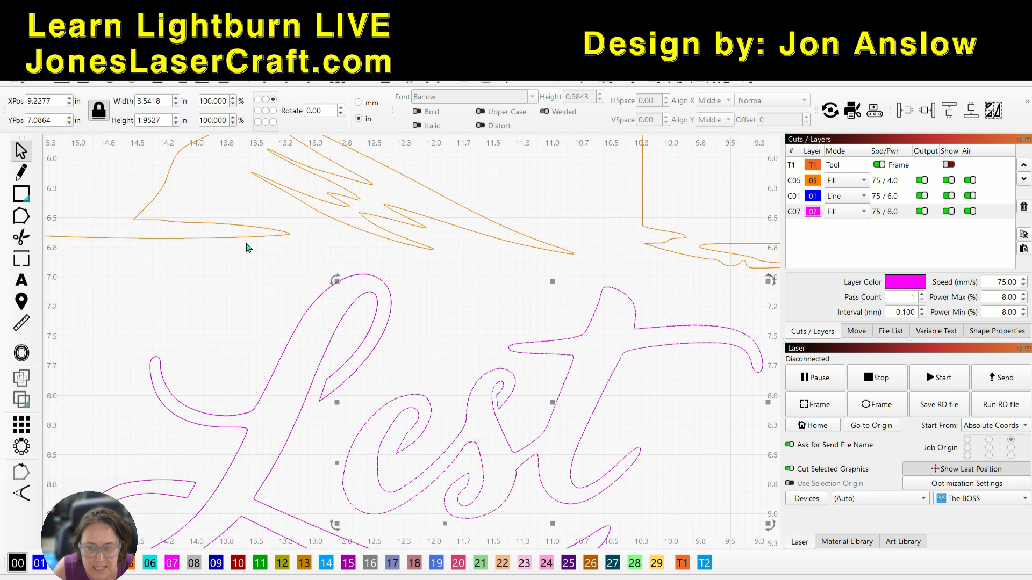
Try closing the selected letter paths with tolerance, moving ends together with a 0.62992 in distance threshold.
{"action": "left_click", "coordinate": [54, 75]}
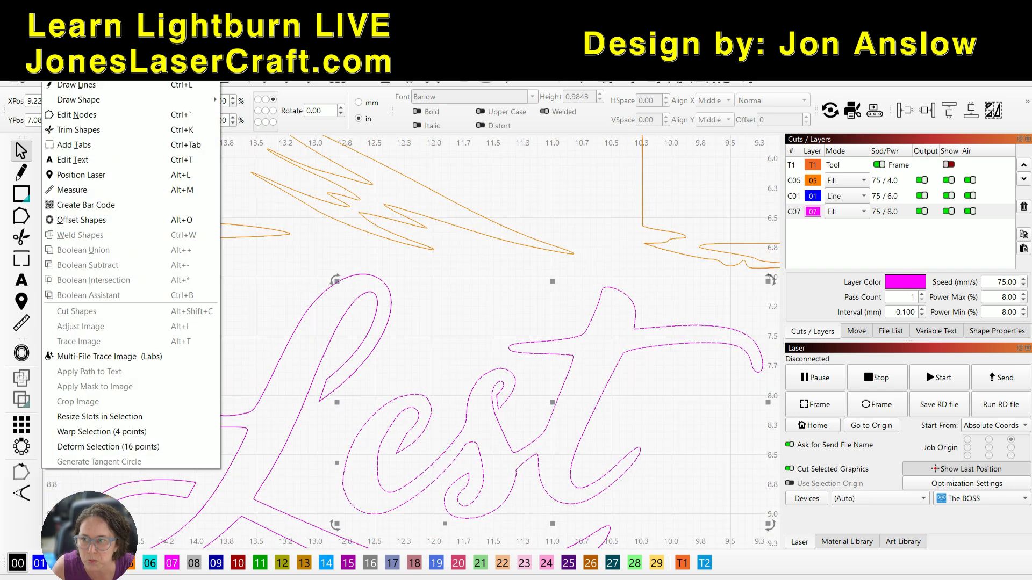
{"action": "mouse_move", "coordinate": [29, 76]}
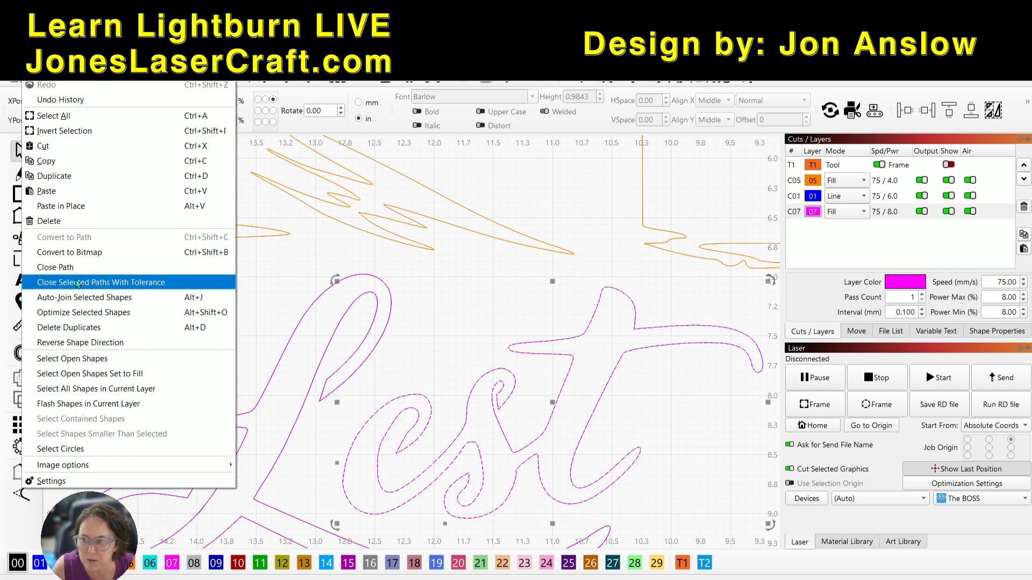
{"action": "left_click", "coordinate": [122, 288]}
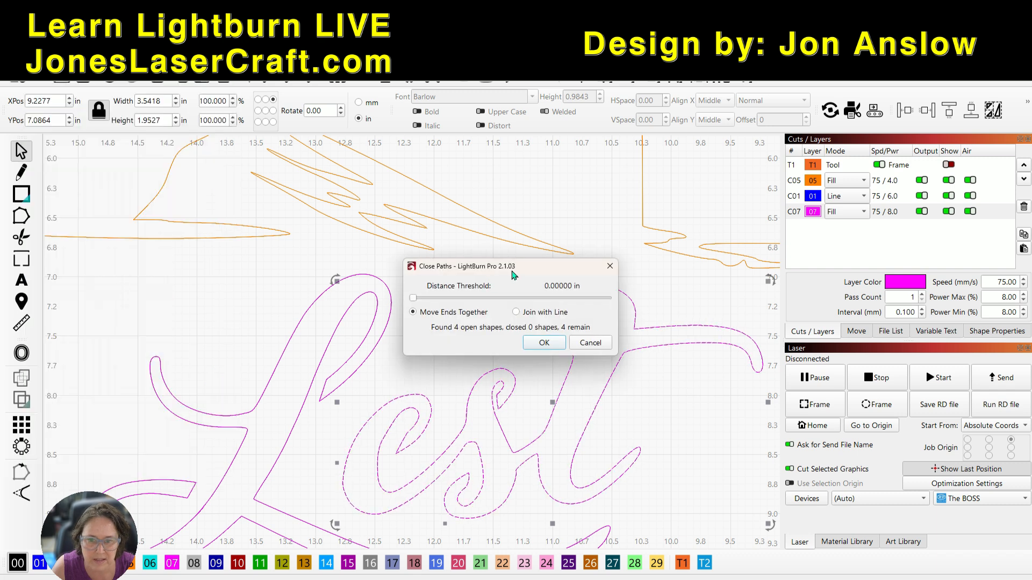
{"action": "left_click_drag", "start_coordinate": [515, 276], "coordinate": [559, 163]}
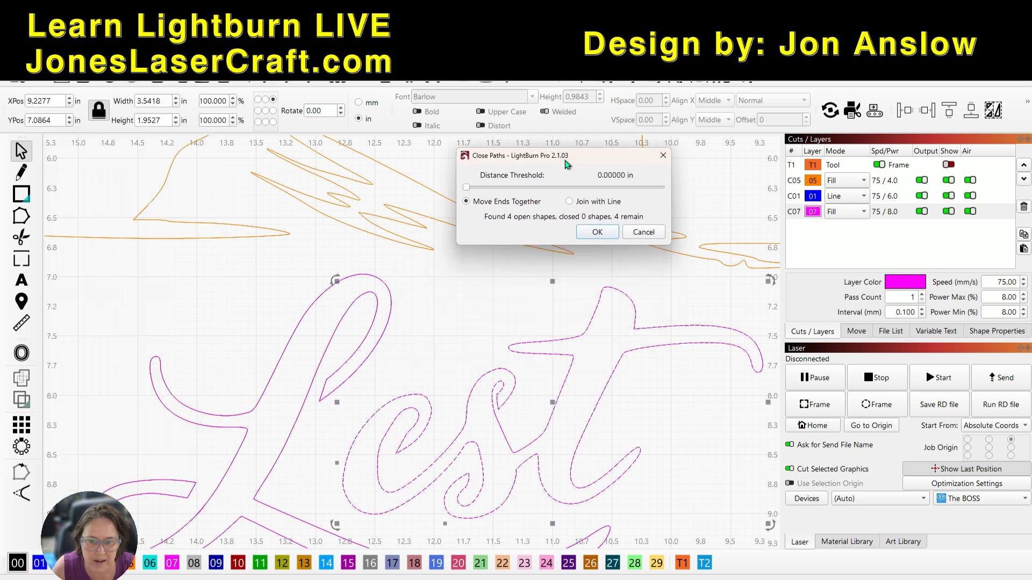
{"action": "left_click", "coordinate": [515, 188]}
{"action": "left_click", "coordinate": [529, 193]}
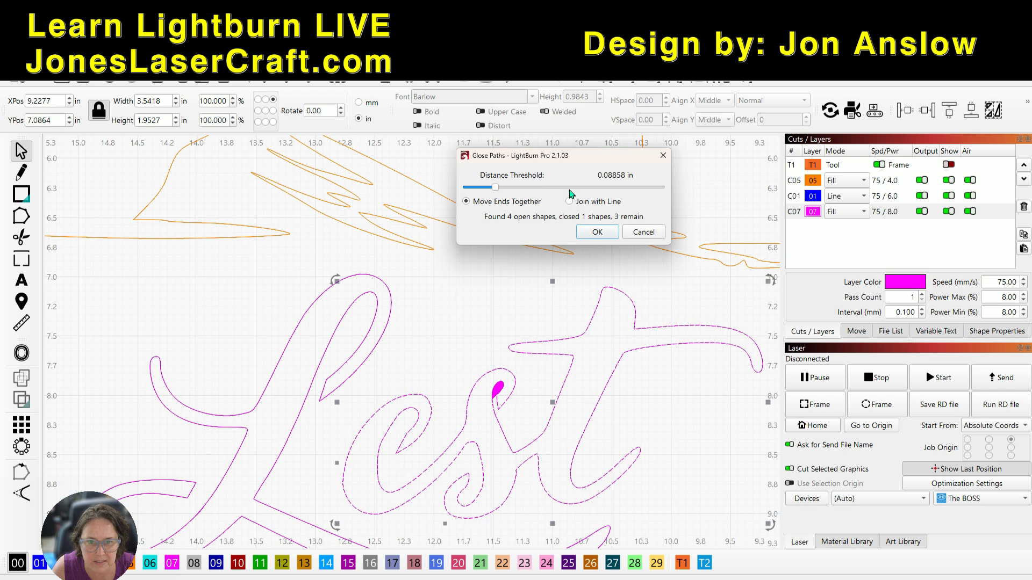
{"action": "left_click", "coordinate": [605, 193]}
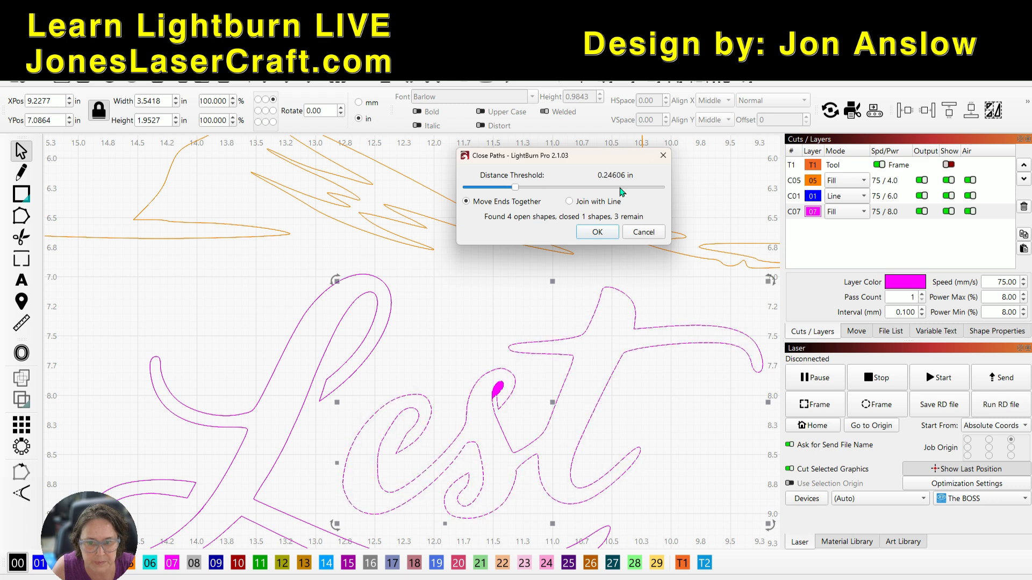
{"action": "left_click", "coordinate": [628, 192]}
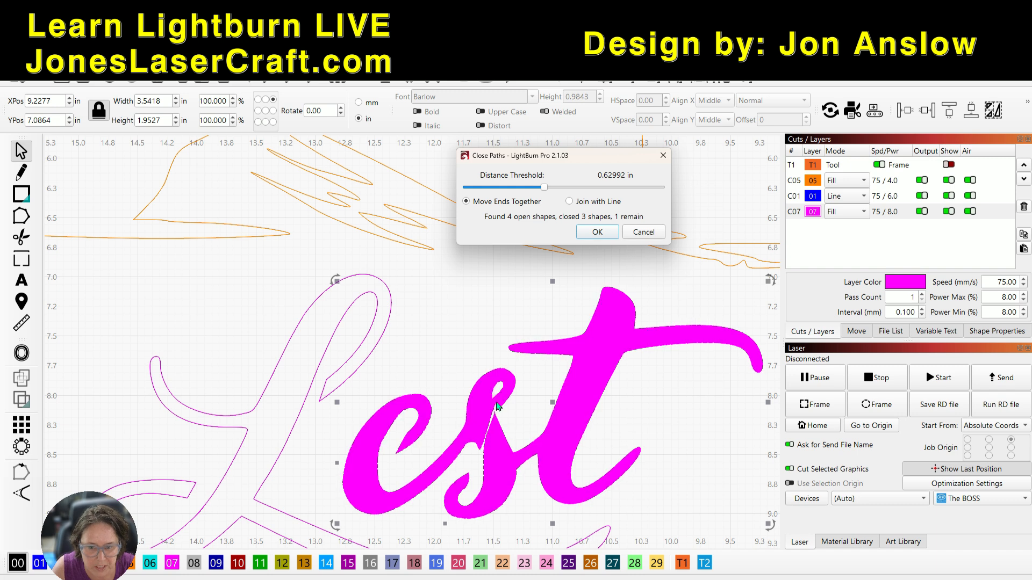
{"action": "left_click", "coordinate": [640, 234]}
Try auto-joining the selected e, s and t outlines and closing them with Close Path.
{"action": "left_click", "coordinate": [31, 55]}
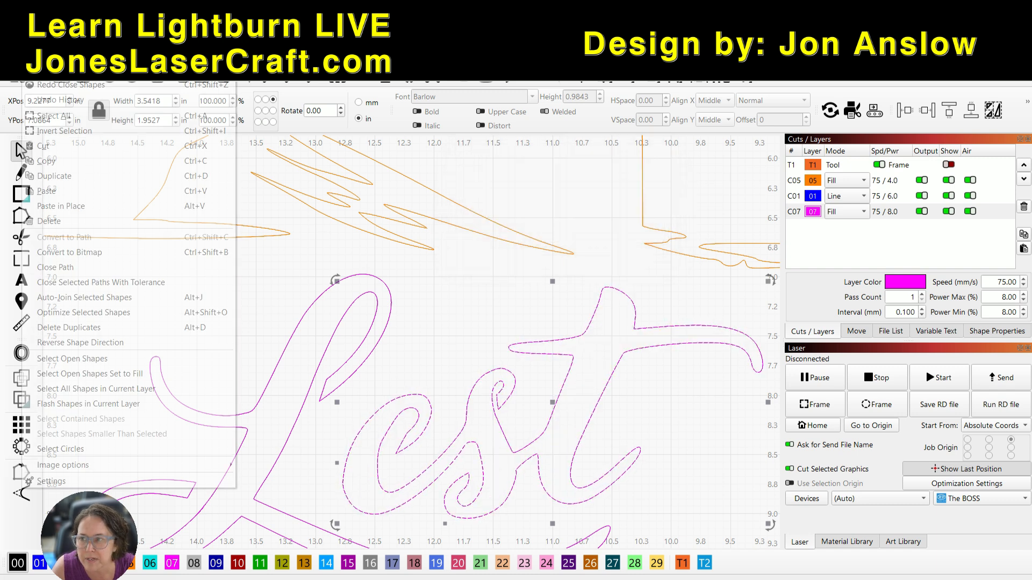
{"action": "left_click", "coordinate": [109, 300]}
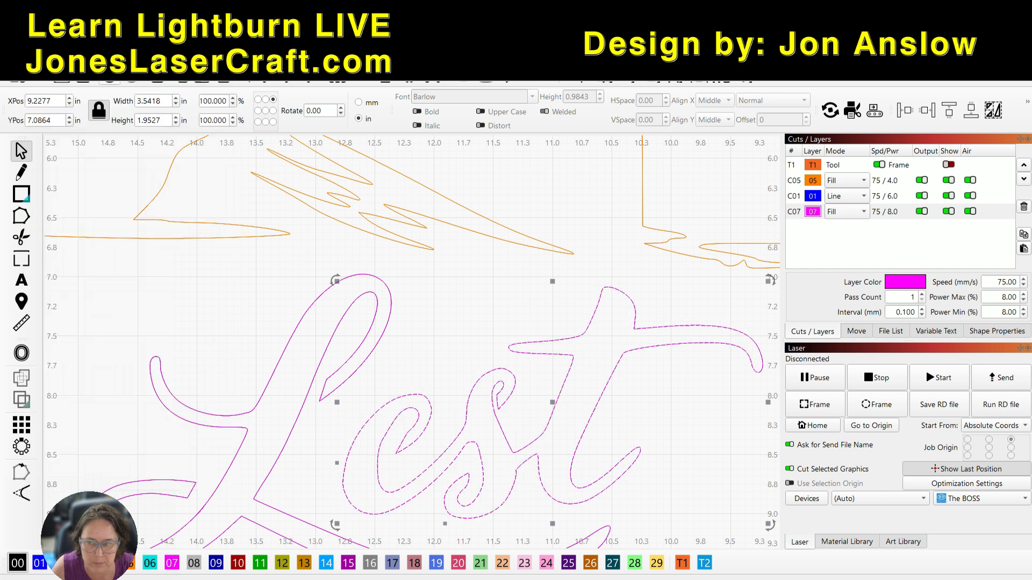
{"action": "left_click", "coordinate": [31, 55]}
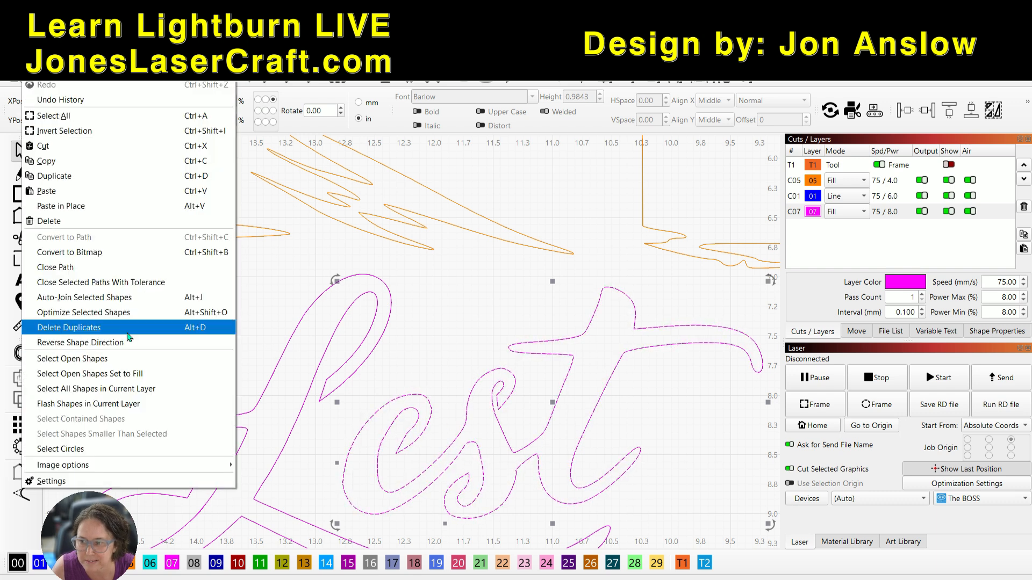
{"action": "left_click", "coordinate": [127, 269]}
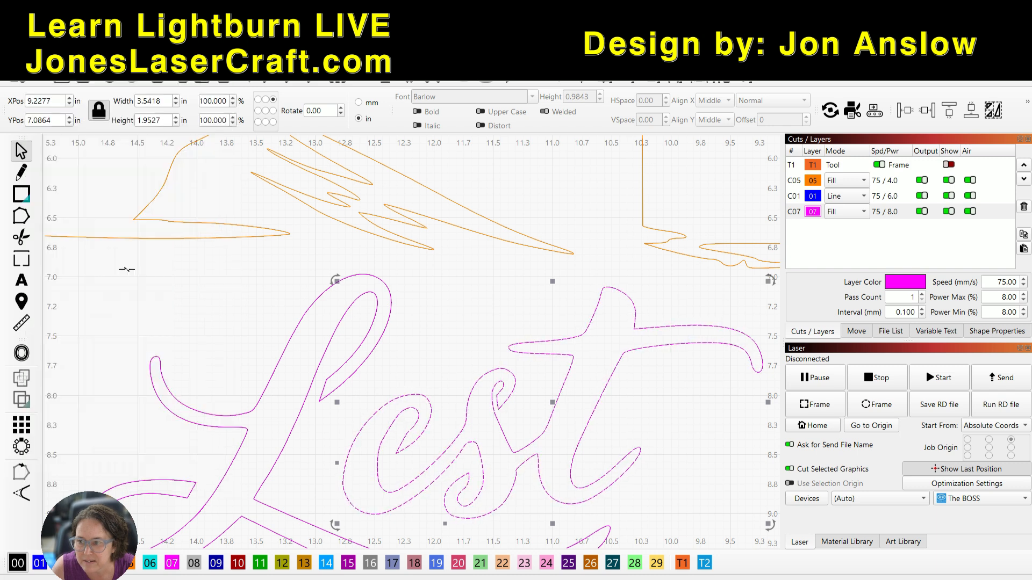
Pull the short loose curve segment away from the s's inner edge in "Lest" and delete it.
{"action": "left_click", "coordinate": [495, 438]}
{"action": "scroll", "coordinate": [494, 438], "scroll_direction": "up", "scroll_amount": 9}
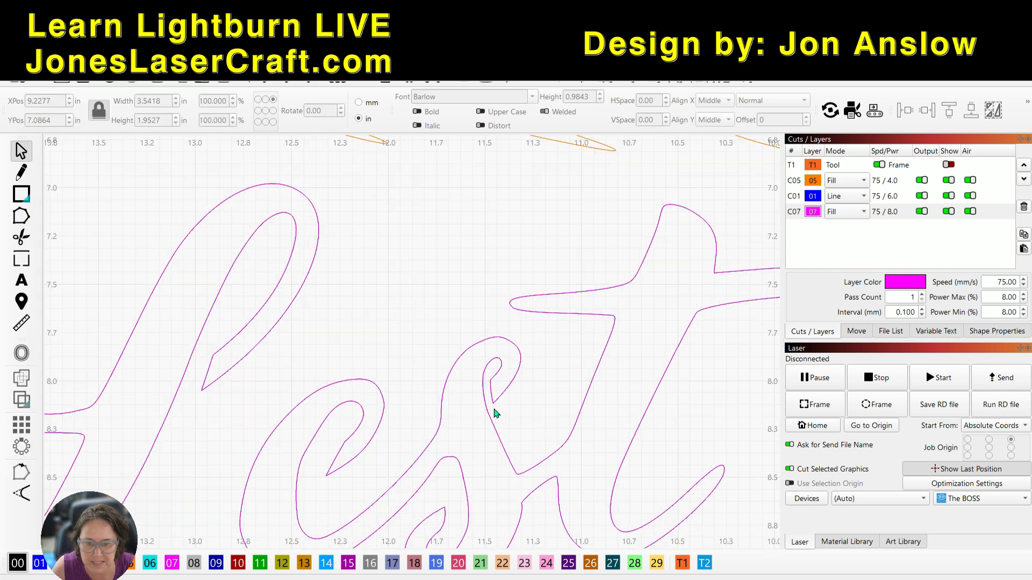
{"action": "left_click", "coordinate": [444, 341]}
{"action": "left_click_drag", "start_coordinate": [444, 341], "coordinate": [595, 354]}
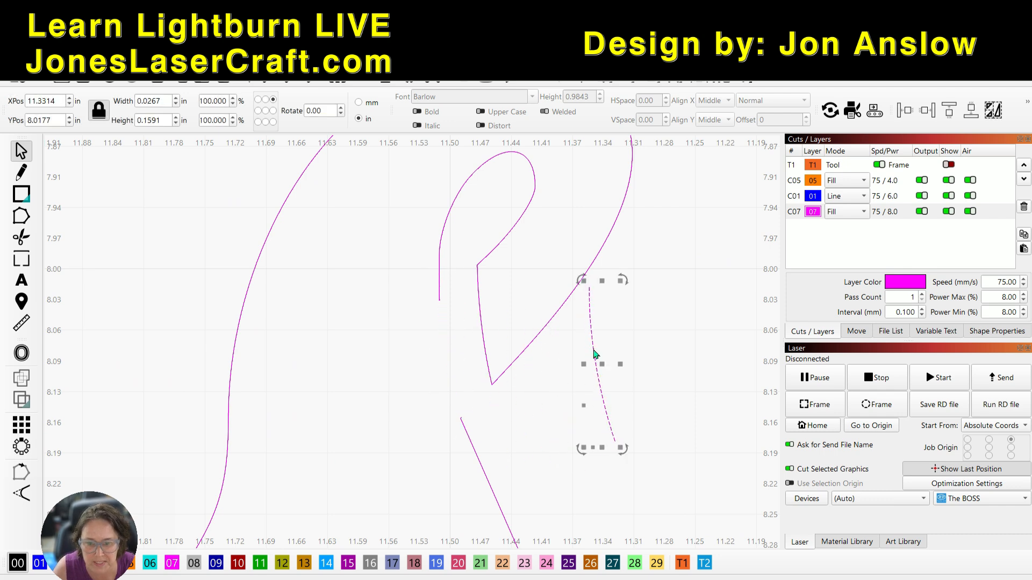
{"action": "key", "text": "Delete"}
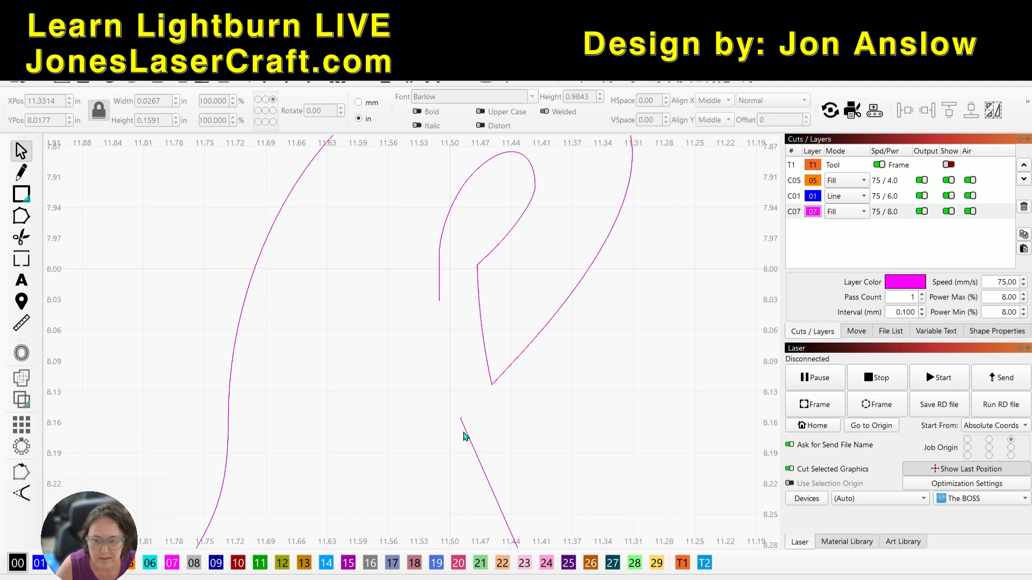
Open the s and t outline for node editing, focused on its open end below the s's inner loop.
{"action": "left_click", "coordinate": [468, 438]}
{"action": "scroll", "coordinate": [463, 423], "scroll_direction": "up", "scroll_amount": 8}
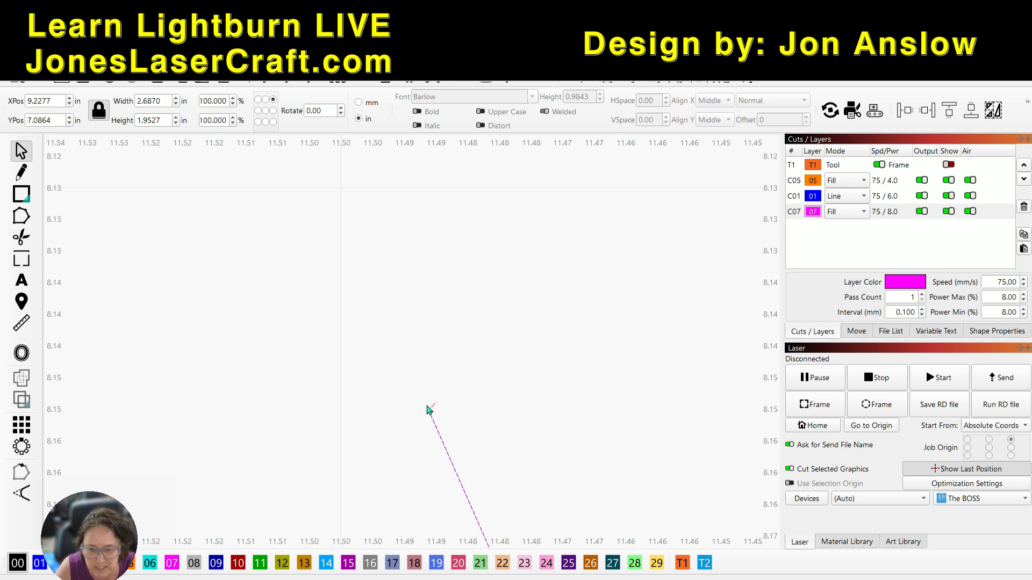
{"action": "left_click", "coordinate": [29, 224]}
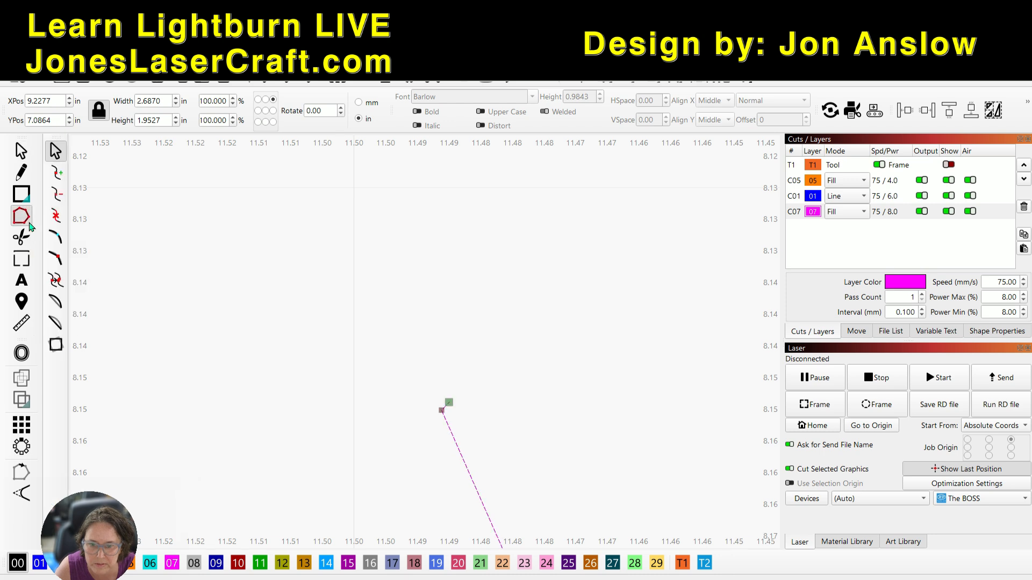
Try to delete the stray end node of the s and t outline, and undo the deletion.
{"action": "left_click", "coordinate": [450, 404]}
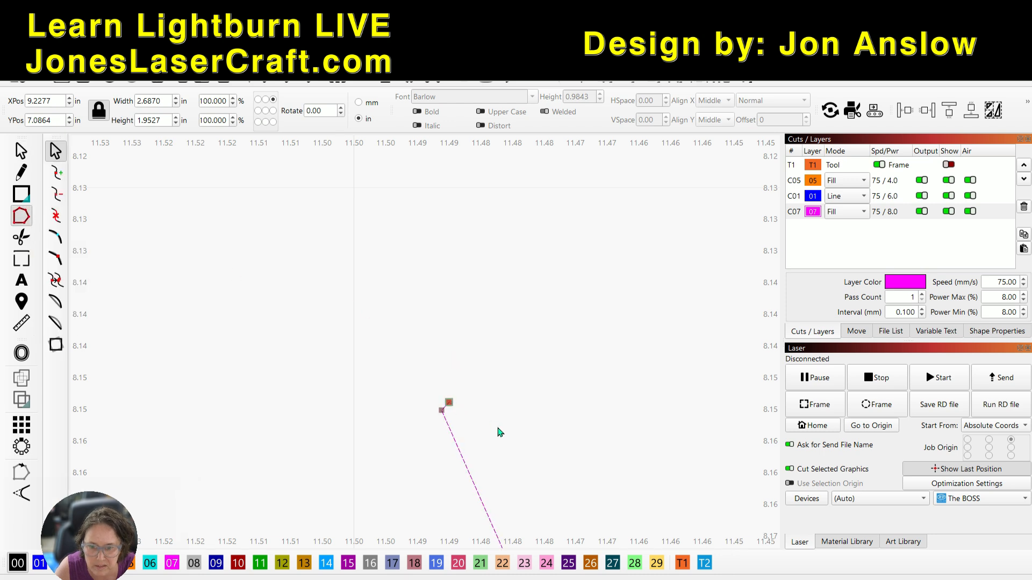
{"action": "key", "text": "Delete"}
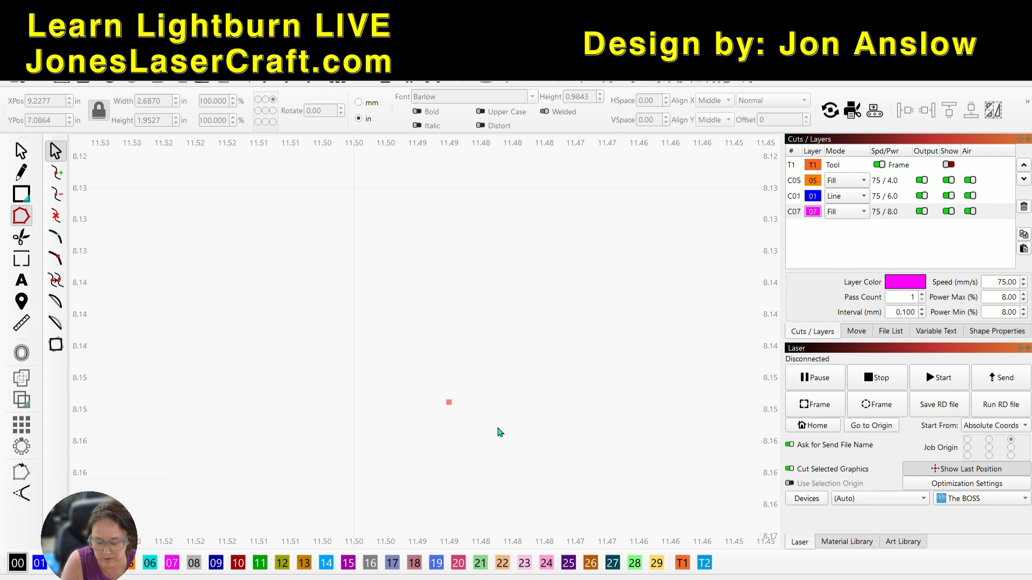
{"action": "key", "text": "ctrl+z"}
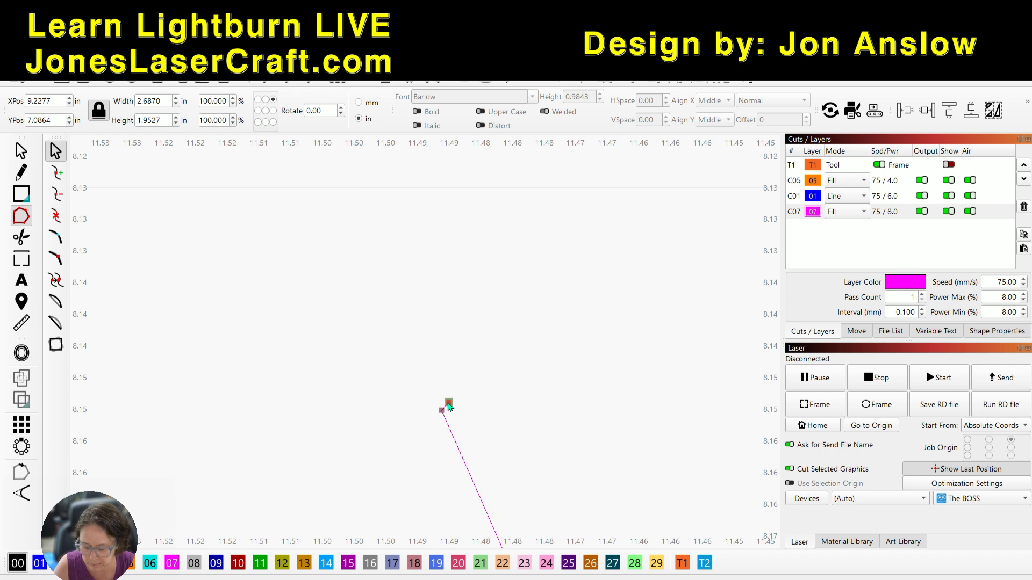
{"action": "scroll", "coordinate": [450, 407], "scroll_direction": "down", "scroll_amount": 15}
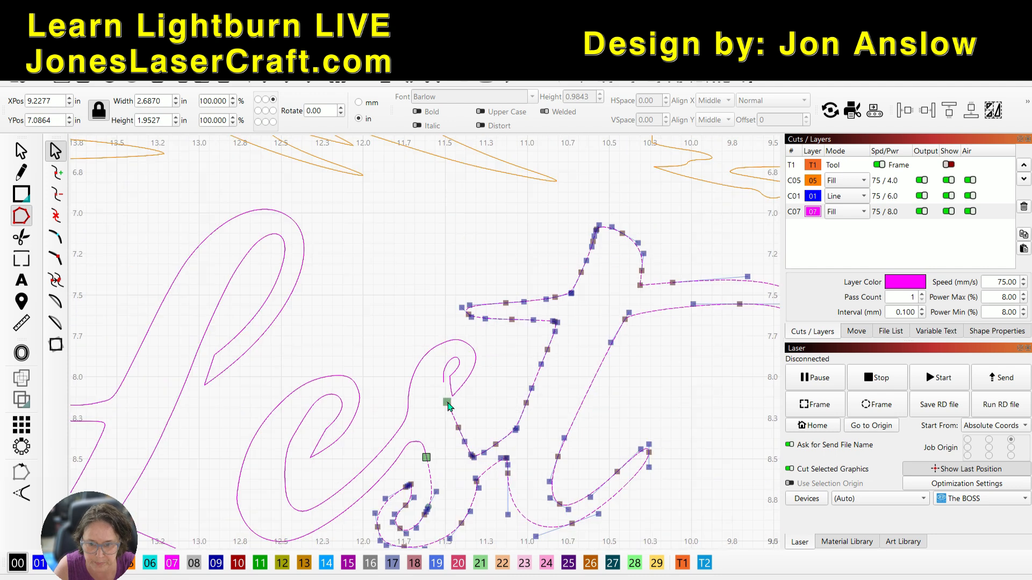
Leave node editing and add the outline of the e in "Lest" to the selected s and t outline.
{"action": "scroll", "coordinate": [450, 407], "scroll_direction": "down", "scroll_amount": 1}
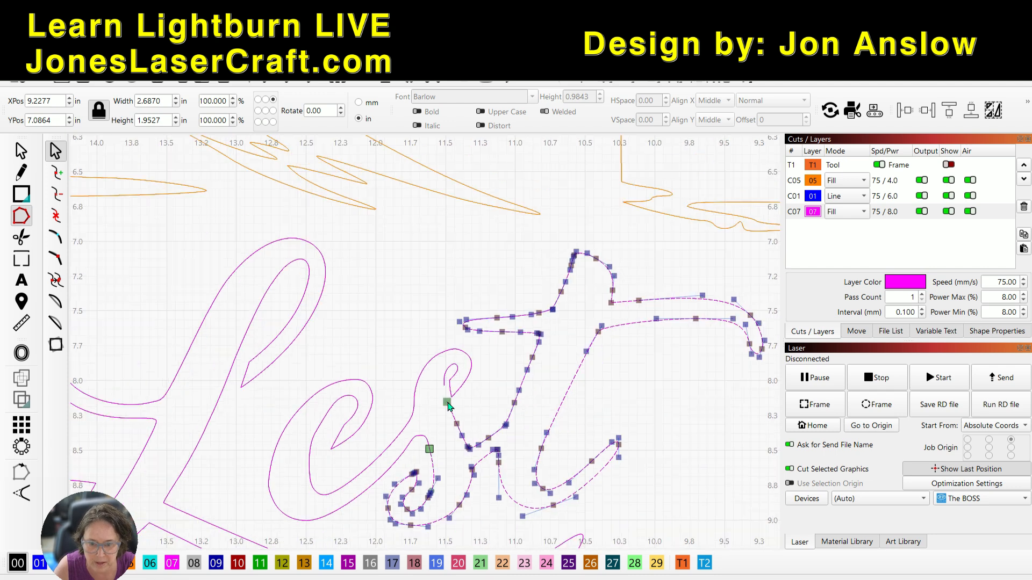
{"action": "left_click", "coordinate": [22, 151]}
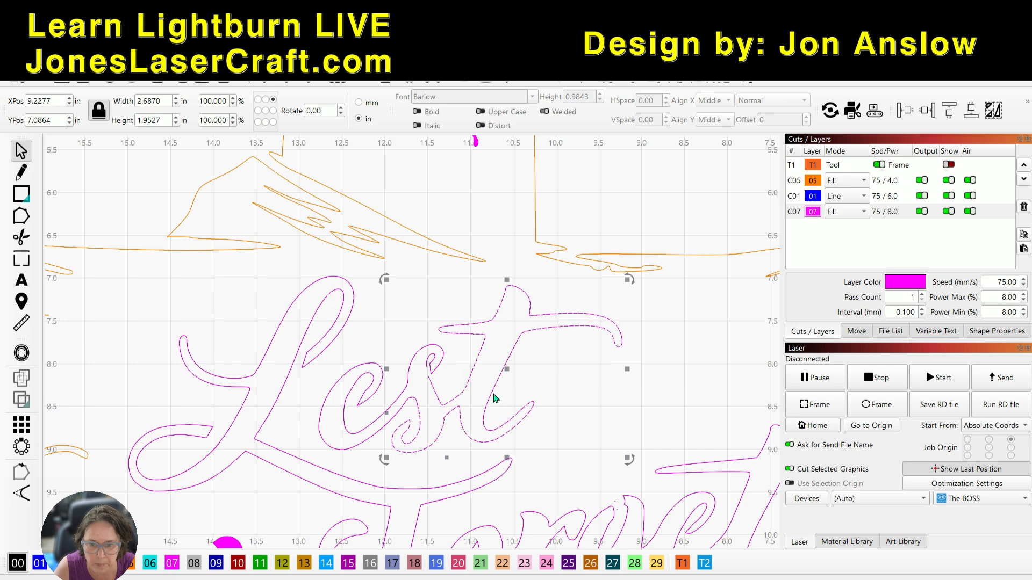
{"action": "left_click", "coordinate": [435, 372], "text": "shift"}
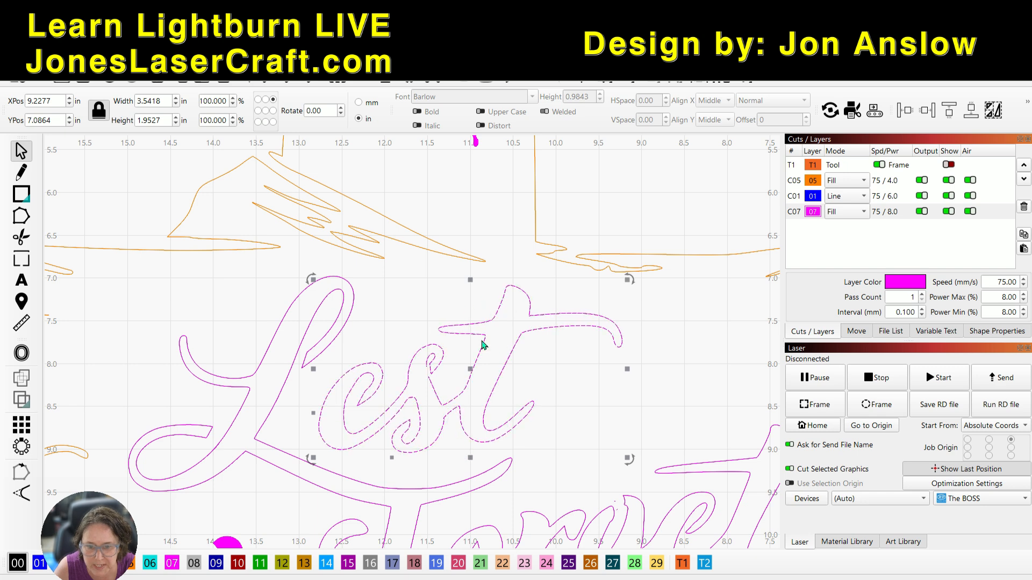
{"action": "left_click", "coordinate": [31, 56]}
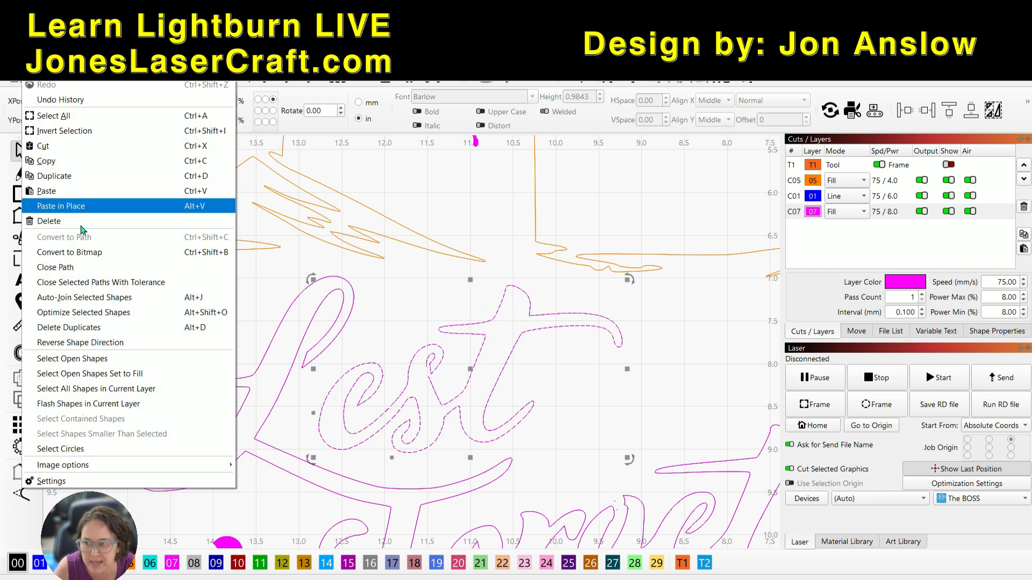
{"action": "left_click", "coordinate": [106, 285]}
{"action": "left_click_drag", "start_coordinate": [511, 270], "coordinate": [516, 194]}
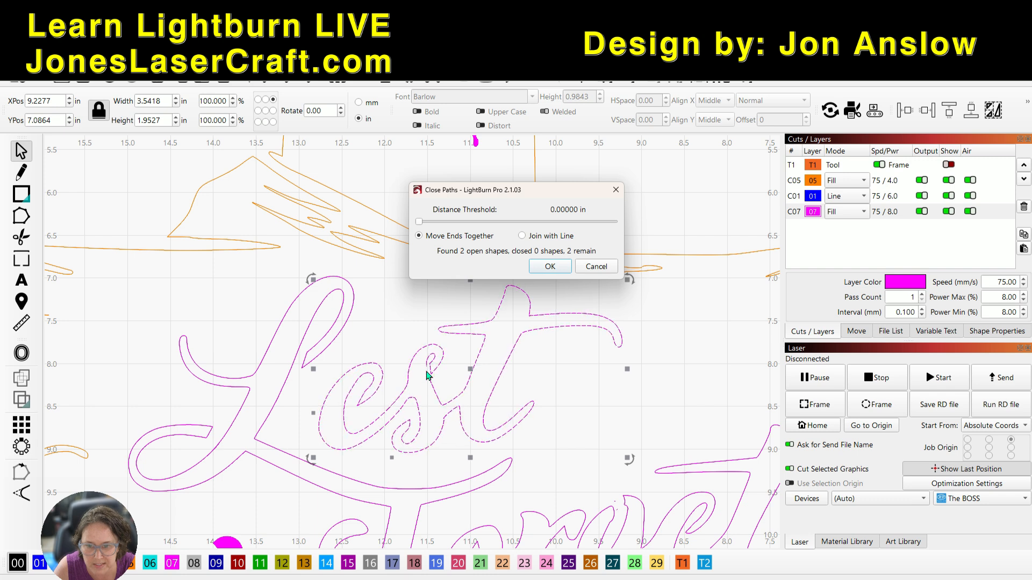
{"action": "left_click", "coordinate": [540, 240]}
{"action": "left_click_drag", "start_coordinate": [493, 225], "coordinate": [460, 231]}
{"action": "left_click", "coordinate": [419, 236]}
{"action": "left_click_drag", "start_coordinate": [460, 223], "coordinate": [419, 225]}
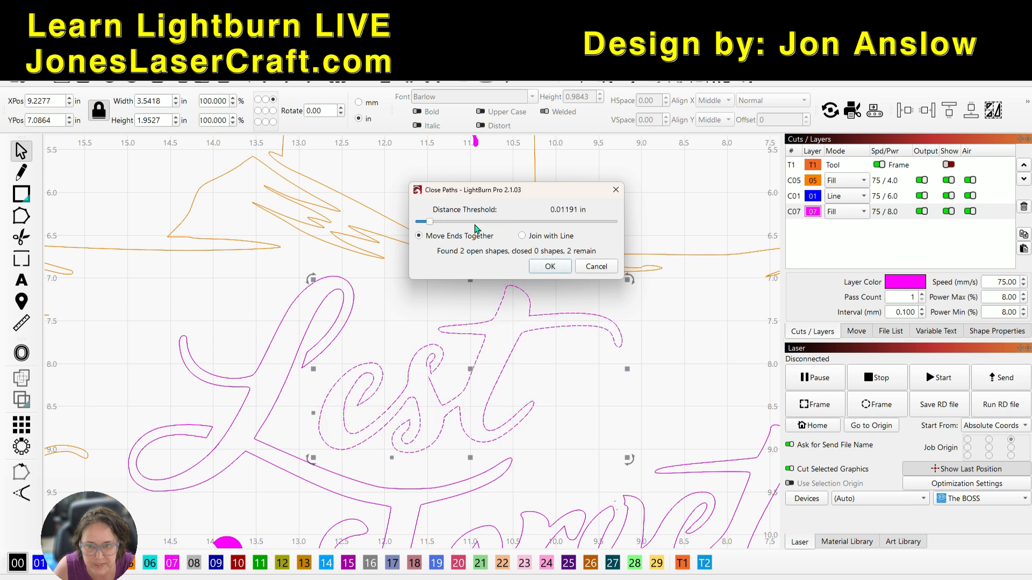
{"action": "left_click", "coordinate": [615, 269]}
Trim the tiny stray line overhanging the junction of the e and s outlines in "Lest".
{"action": "scroll", "coordinate": [444, 399], "scroll_direction": "up", "scroll_amount": 5}
{"action": "scroll", "coordinate": [444, 399], "scroll_direction": "up", "scroll_amount": 3}
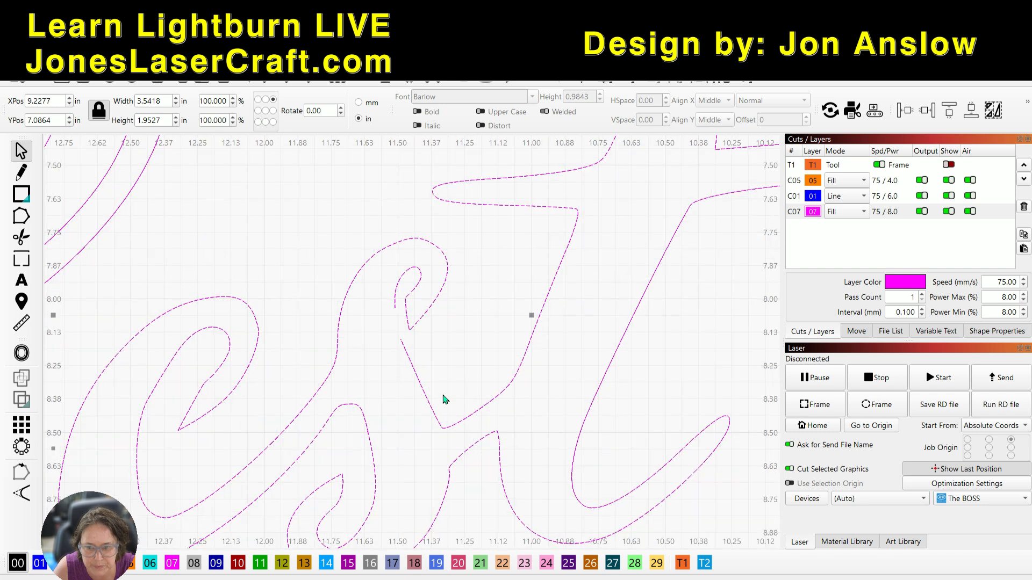
{"action": "left_click", "coordinate": [350, 408]}
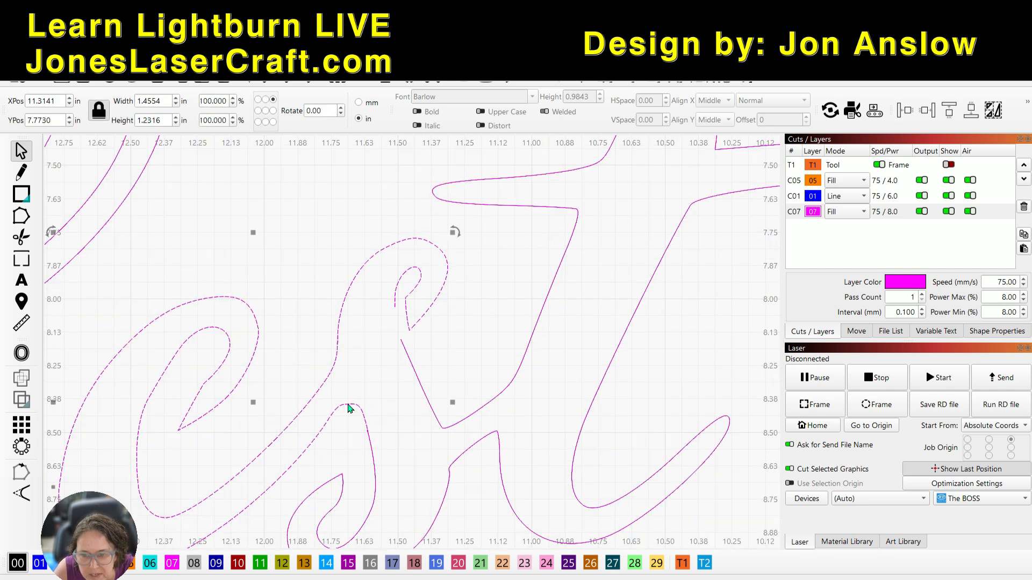
{"action": "right_click", "coordinate": [349, 406]}
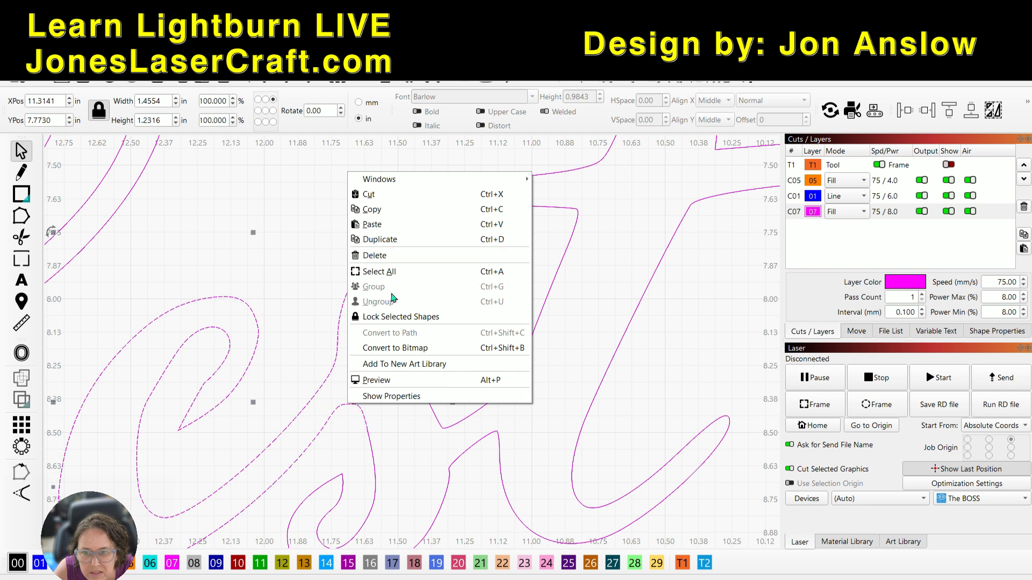
{"action": "left_click", "coordinate": [375, 426]}
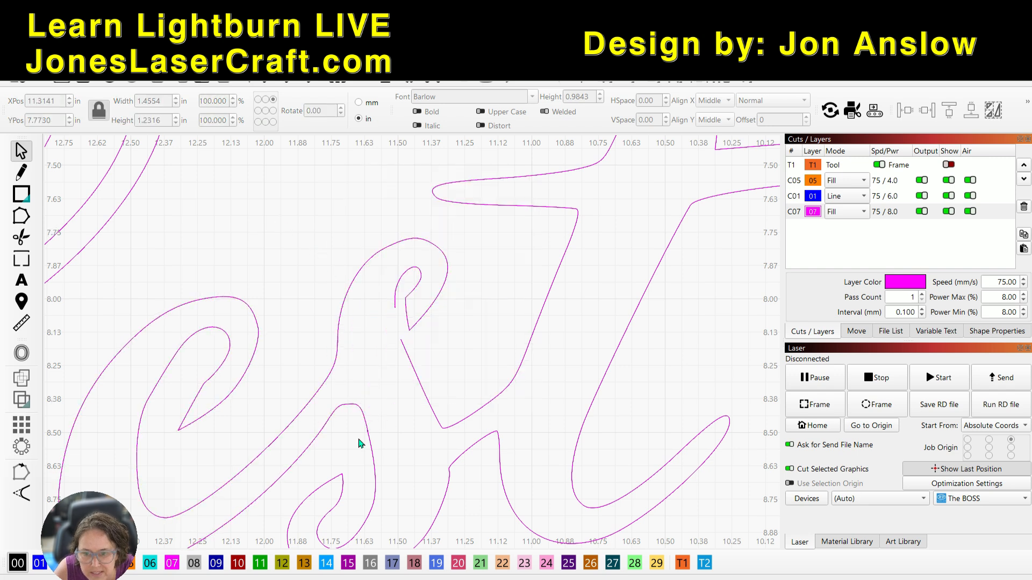
{"action": "scroll", "coordinate": [359, 438], "scroll_direction": "up", "scroll_amount": 8}
{"action": "scroll", "coordinate": [423, 439], "scroll_direction": "up", "scroll_amount": 5}
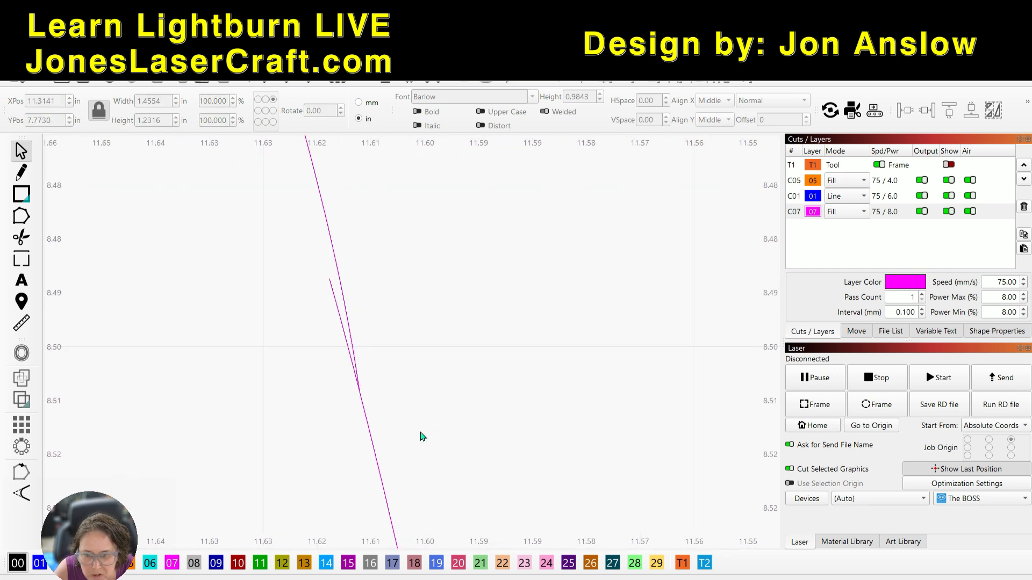
{"action": "left_click", "coordinate": [333, 277]}
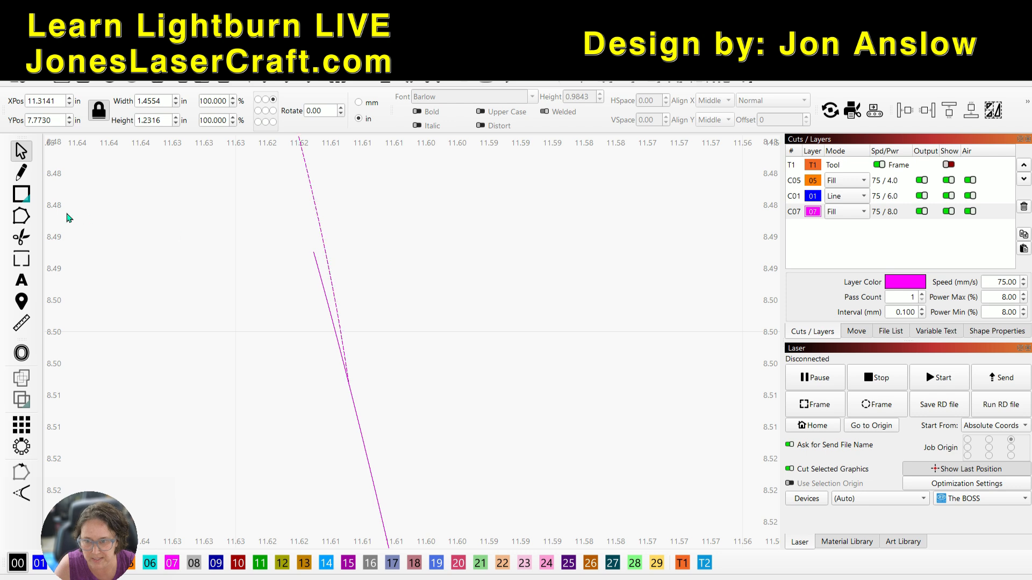
{"action": "left_click", "coordinate": [22, 237]}
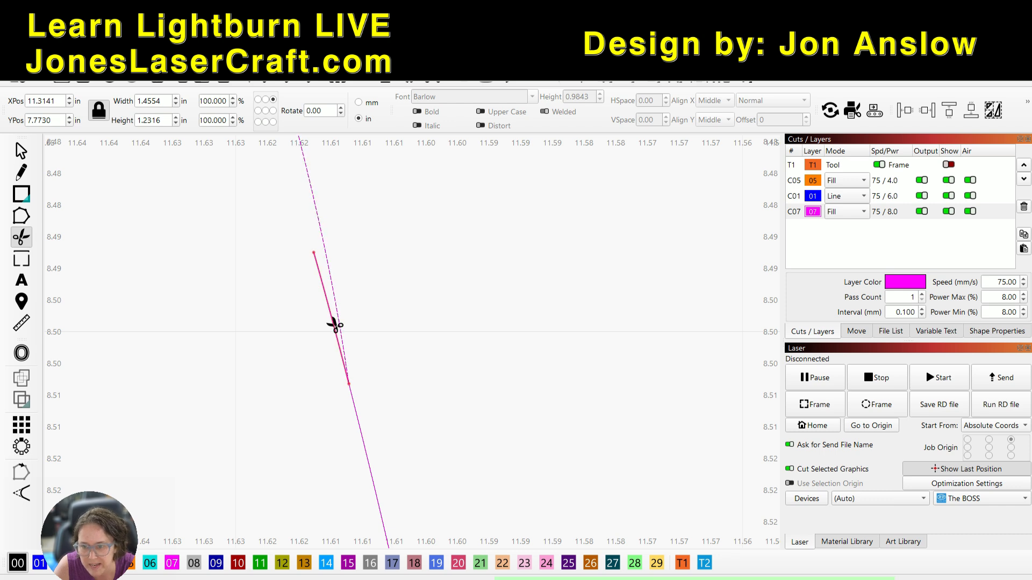
{"action": "left_click", "coordinate": [335, 325]}
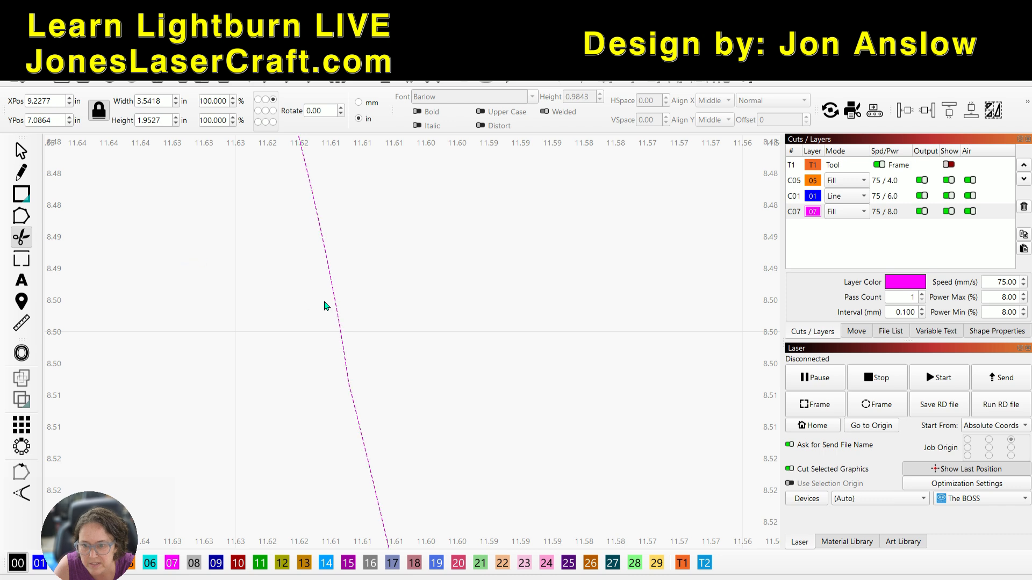
Close the joined e, s and t outline with a 0.15748 in distance threshold, using Join with Line.
{"action": "scroll", "coordinate": [420, 346], "scroll_direction": "down", "scroll_amount": 6}
{"action": "scroll", "coordinate": [420, 346], "scroll_direction": "down", "scroll_amount": 3}
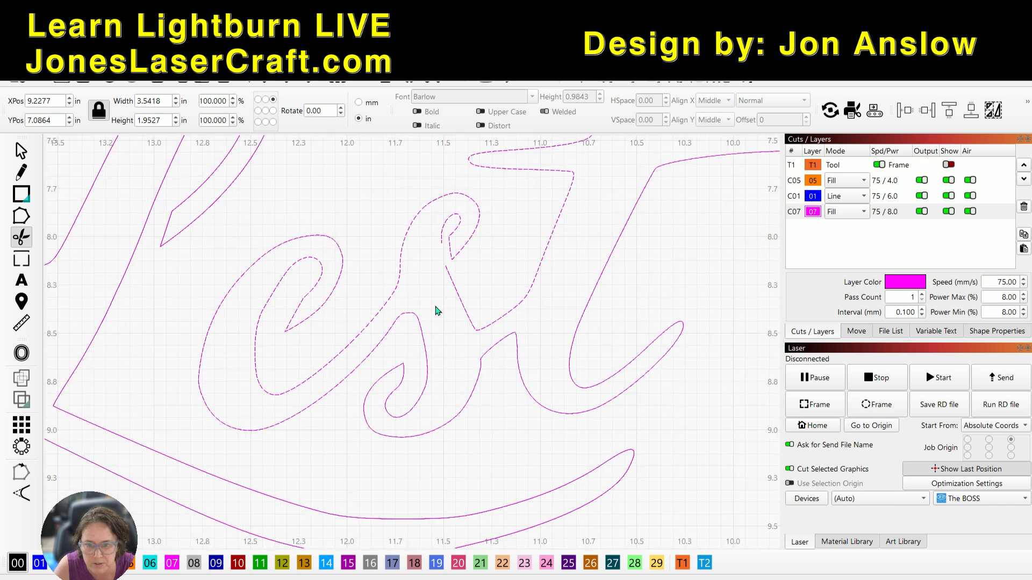
{"action": "scroll", "coordinate": [568, 409], "scroll_direction": "down", "scroll_amount": 2}
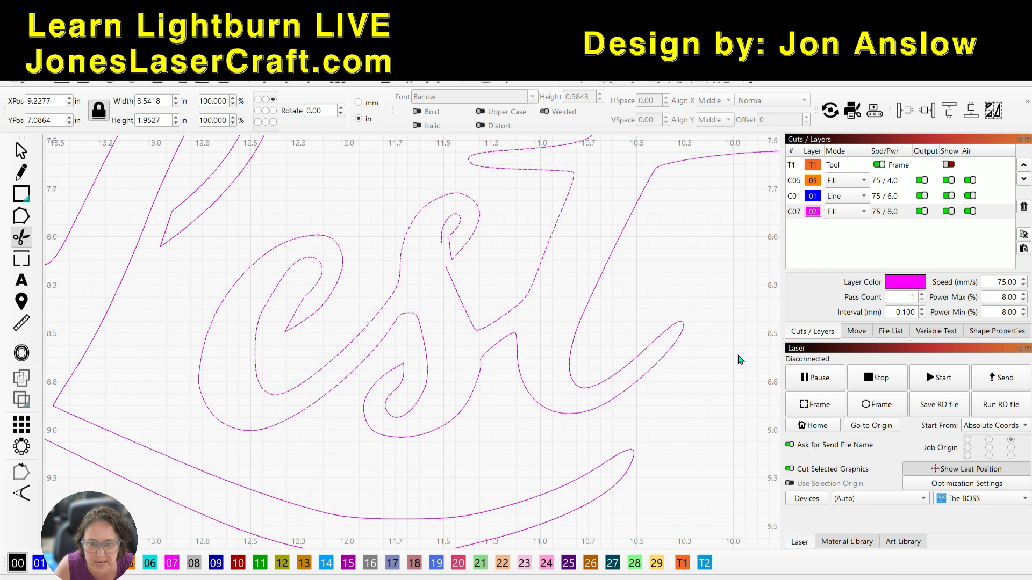
{"action": "scroll", "coordinate": [676, 332], "scroll_direction": "down", "scroll_amount": 1}
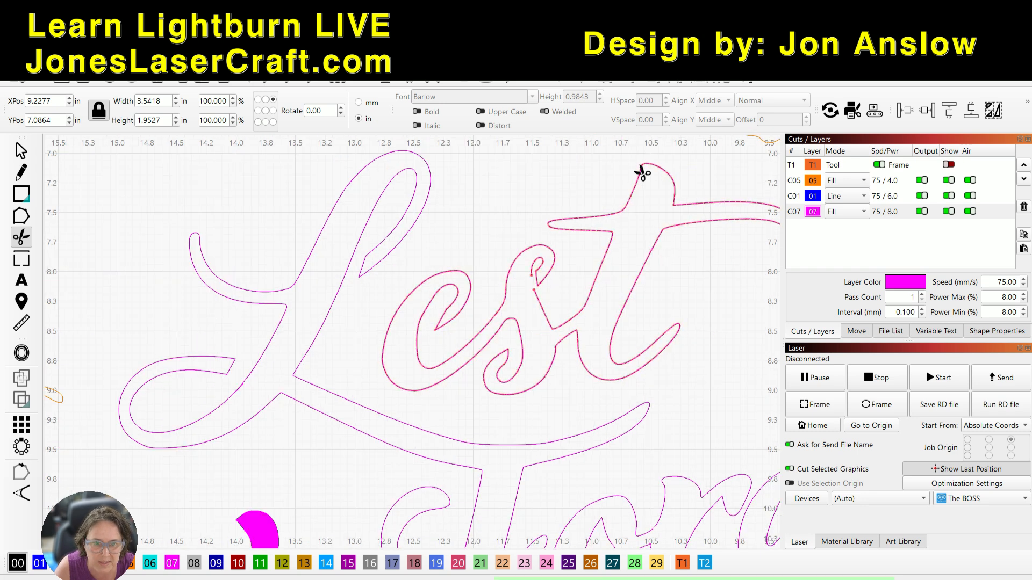
{"action": "scroll", "coordinate": [555, 291], "scroll_direction": "up", "scroll_amount": 1}
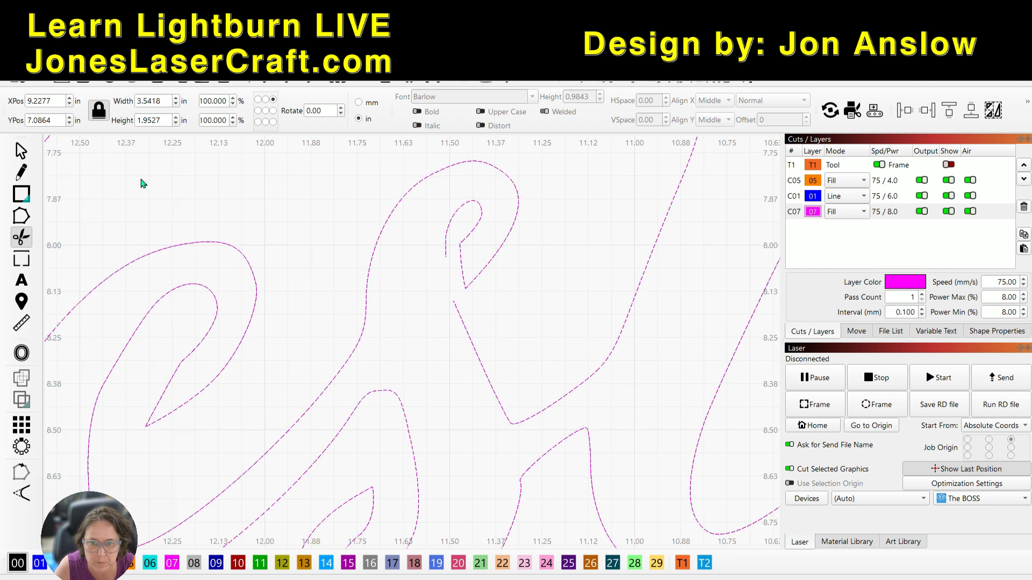
{"action": "left_click", "coordinate": [32, 75]}
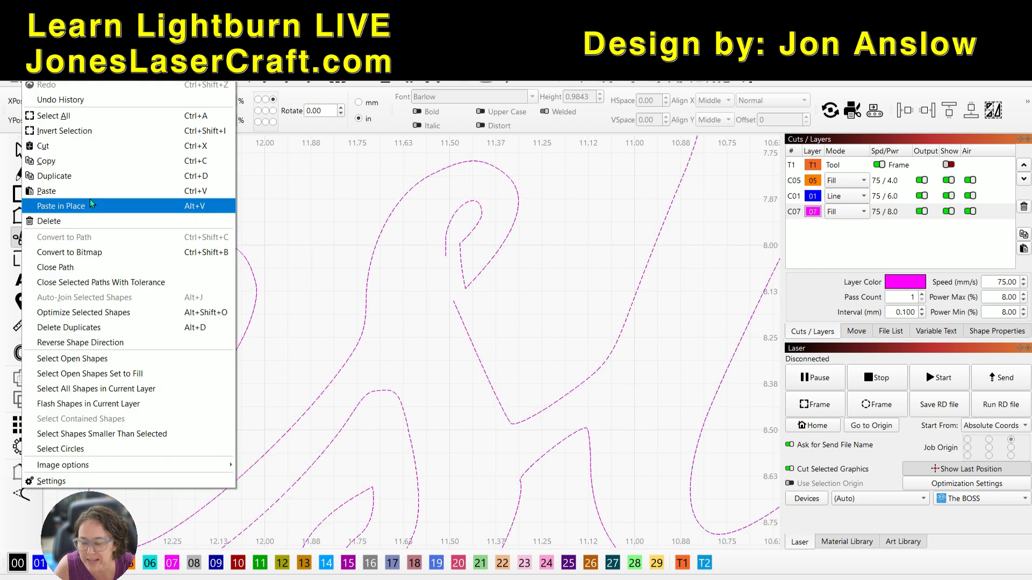
{"action": "left_click", "coordinate": [121, 281]}
{"action": "left_click", "coordinate": [541, 317]}
{"action": "left_click_drag", "start_coordinate": [561, 271], "coordinate": [756, 162]}
{"action": "left_click_drag", "start_coordinate": [680, 195], "coordinate": [748, 195]}
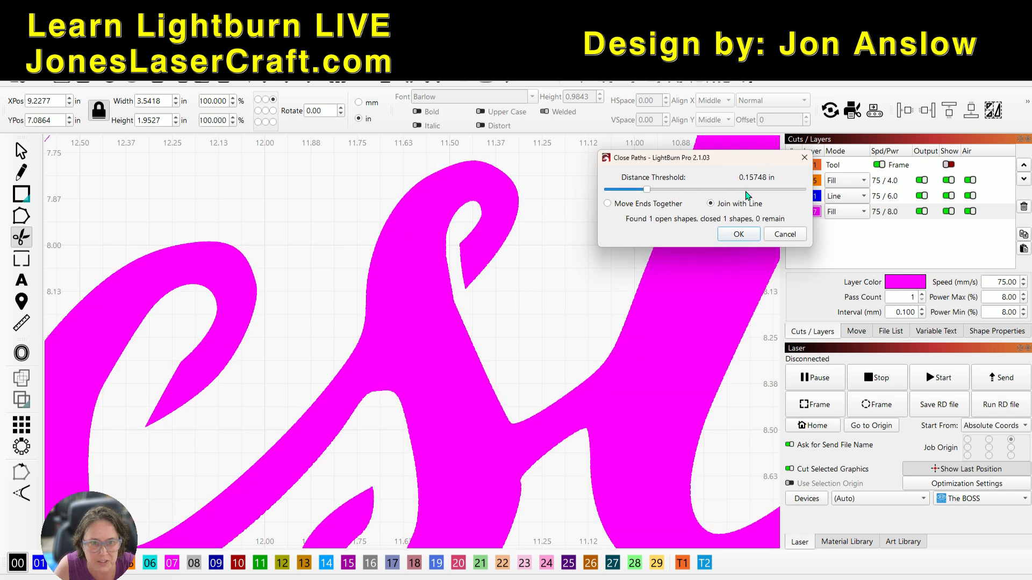
{"action": "left_click", "coordinate": [739, 234]}
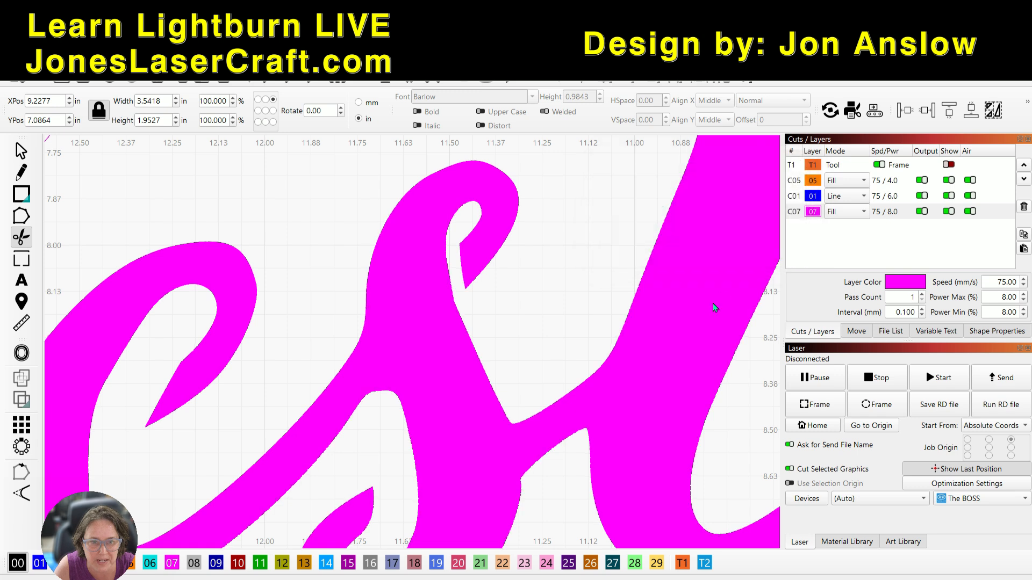
Finish trimming and select the open outlines of the L and F, the o and r, and the remaining letters of "Forget".
{"action": "scroll", "coordinate": [713, 303], "scroll_direction": "down", "scroll_amount": 5}
{"action": "left_click_drag", "start_coordinate": [597, 285], "coordinate": [534, 273]}
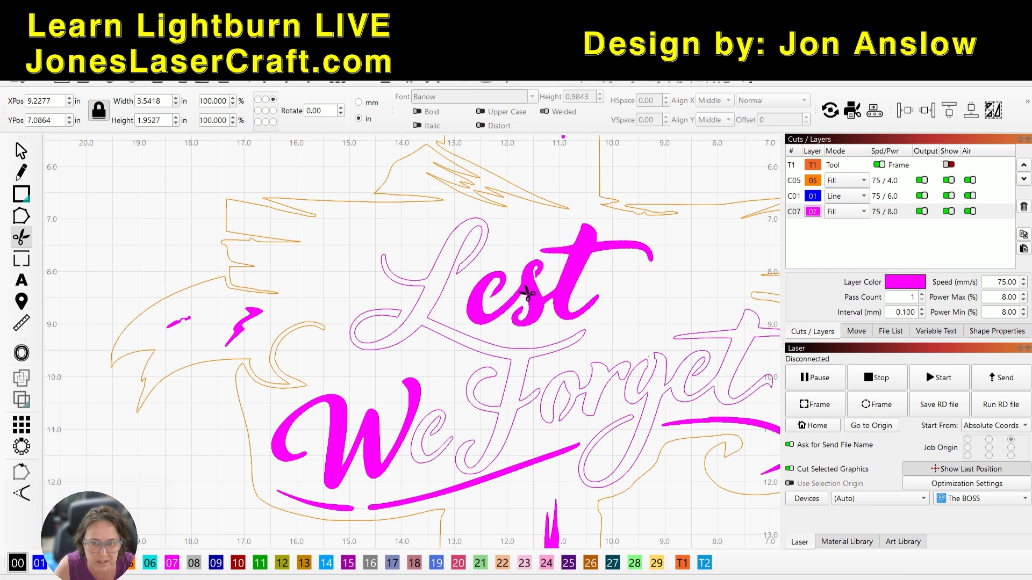
{"action": "key", "text": "Escape"}
{"action": "key", "text": "Escape"}
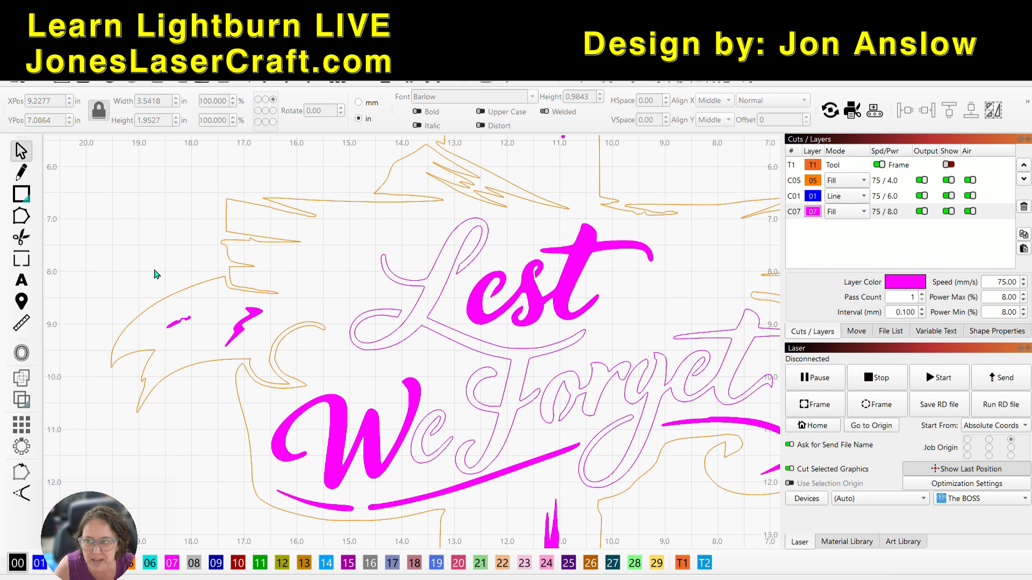
{"action": "left_click", "coordinate": [453, 346]}
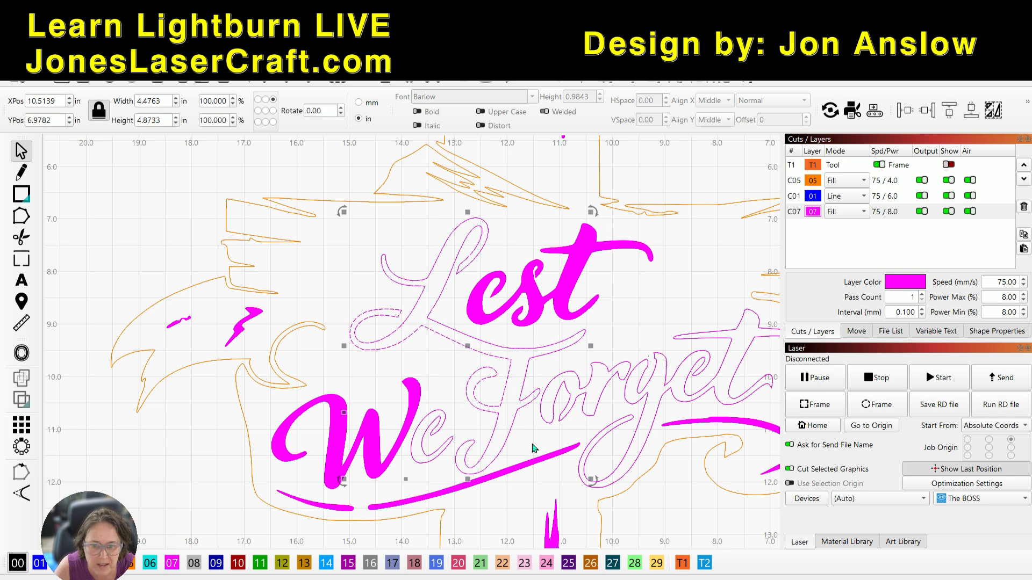
{"action": "left_click", "coordinate": [560, 417], "text": "shift"}
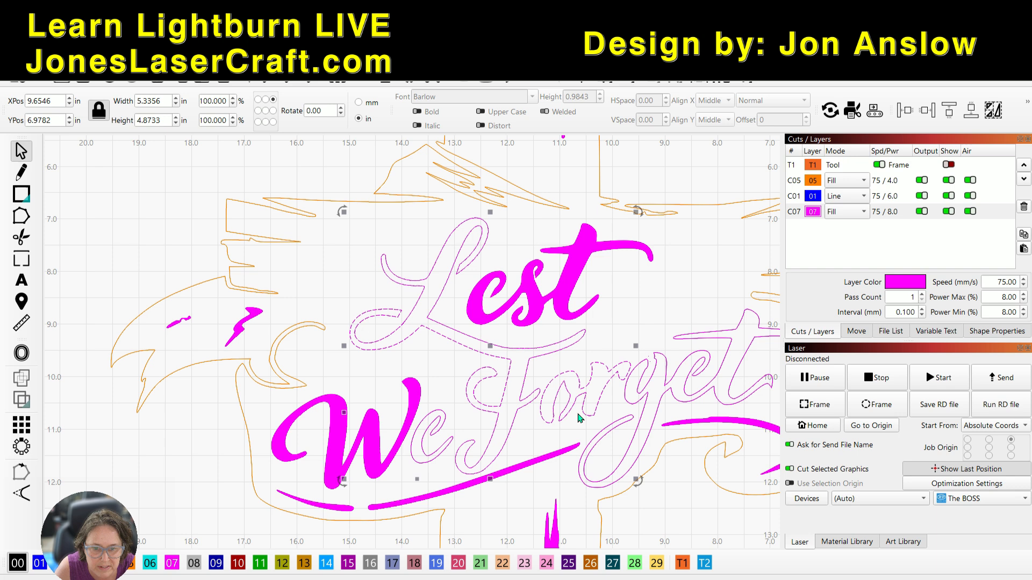
{"action": "left_click", "coordinate": [626, 401], "text": "shift"}
{"action": "scroll", "coordinate": [702, 407], "scroll_direction": "down", "scroll_amount": 3}
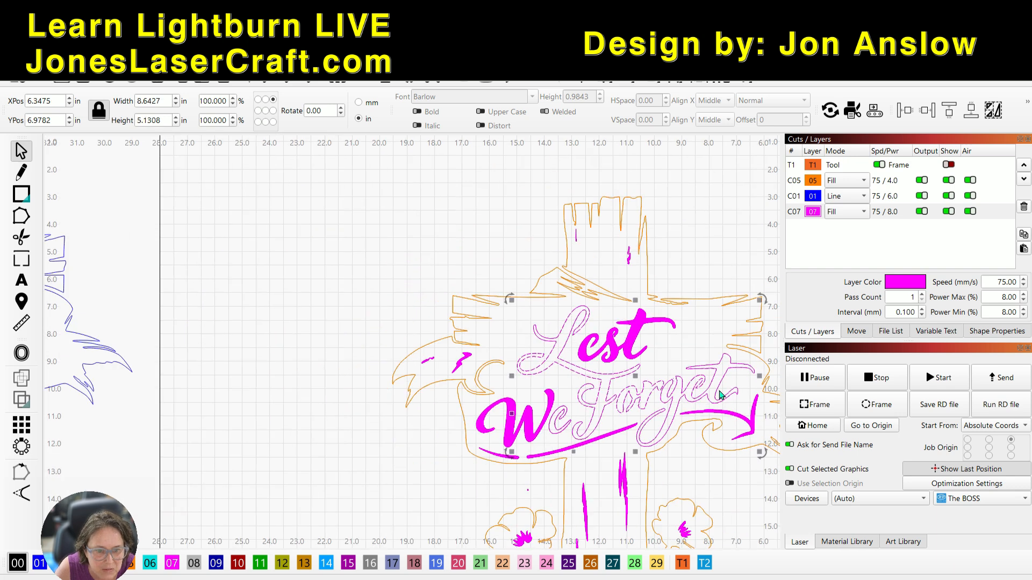
{"action": "scroll", "coordinate": [493, 362], "scroll_direction": "up", "scroll_amount": 4}
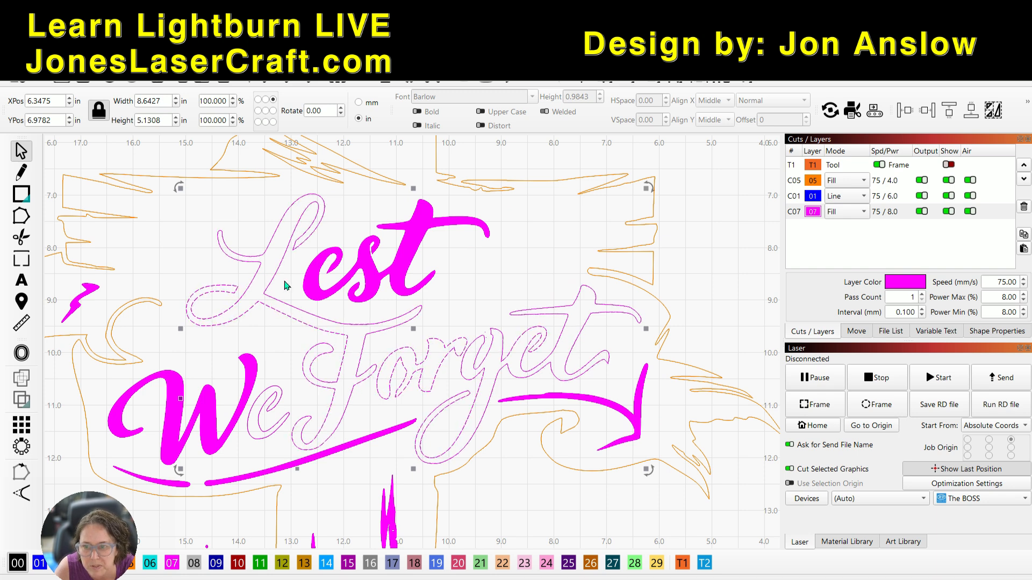
Close the selected "L" and "Forget" outlines with a 0.12057 in distance threshold, using Move Ends Together.
{"action": "left_click", "coordinate": [32, 73]}
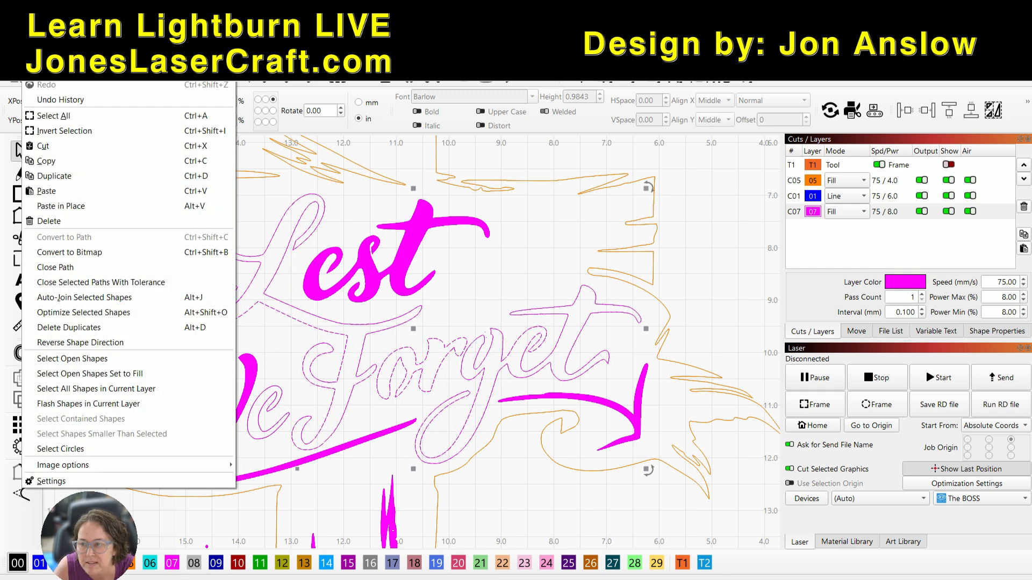
{"action": "left_click", "coordinate": [86, 283]}
{"action": "left_click_drag", "start_coordinate": [566, 267], "coordinate": [613, 196]}
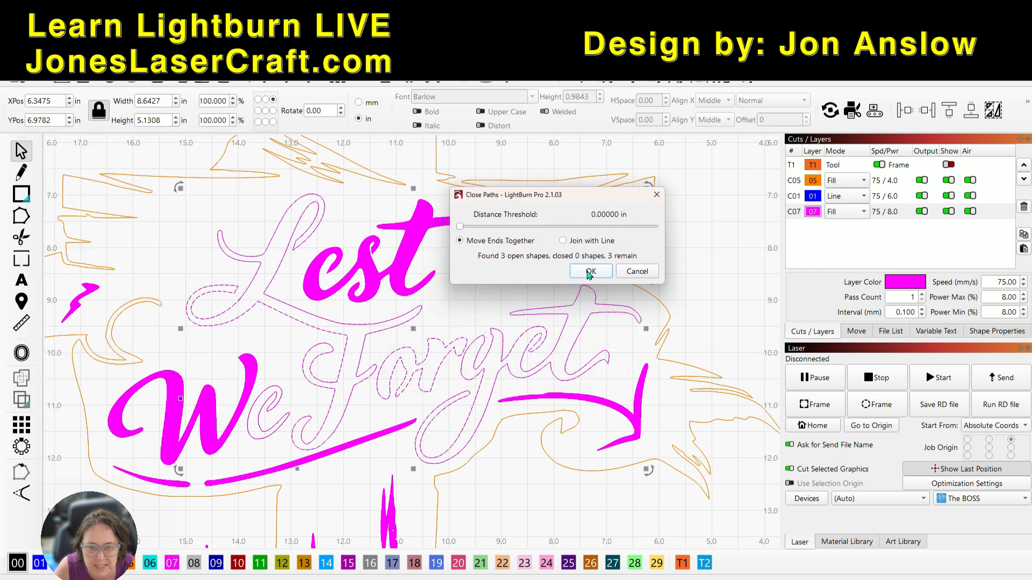
{"action": "left_click_drag", "start_coordinate": [461, 228], "coordinate": [496, 231]}
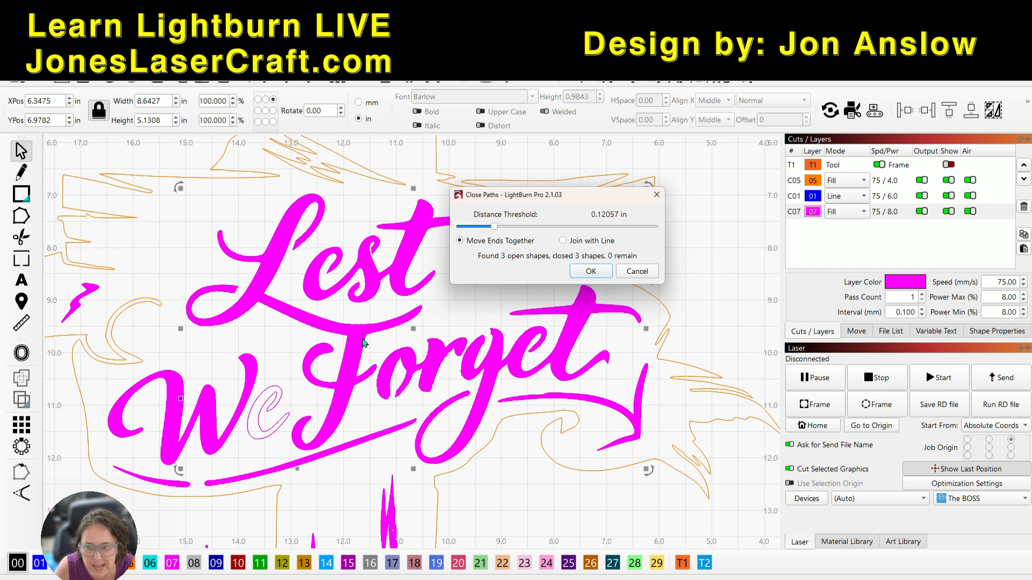
{"action": "left_click", "coordinate": [590, 272]}
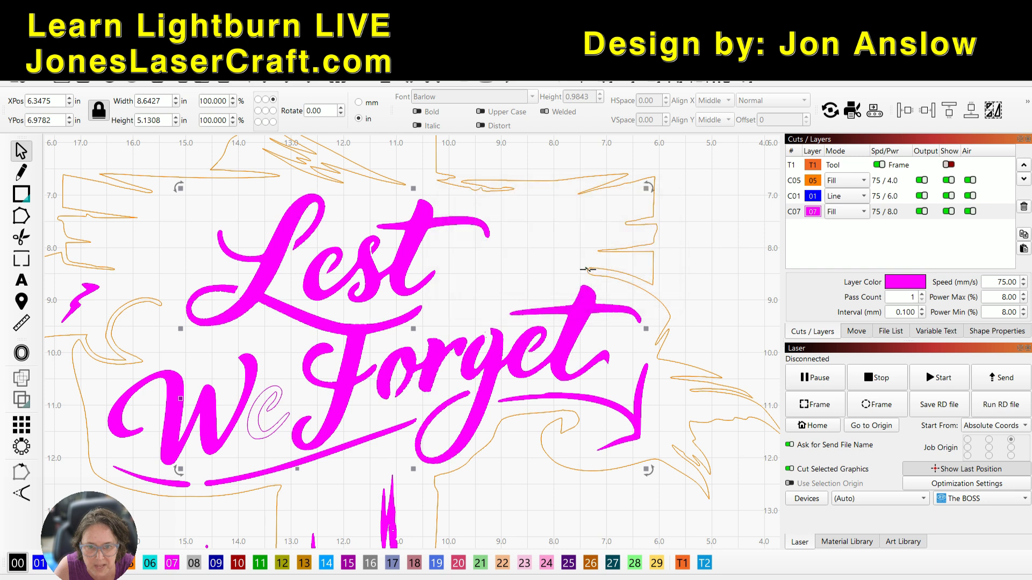
Select the outer and inner open outlines of the e in "We" together.
{"action": "left_click", "coordinate": [252, 443]}
{"action": "left_click", "coordinate": [256, 440]}
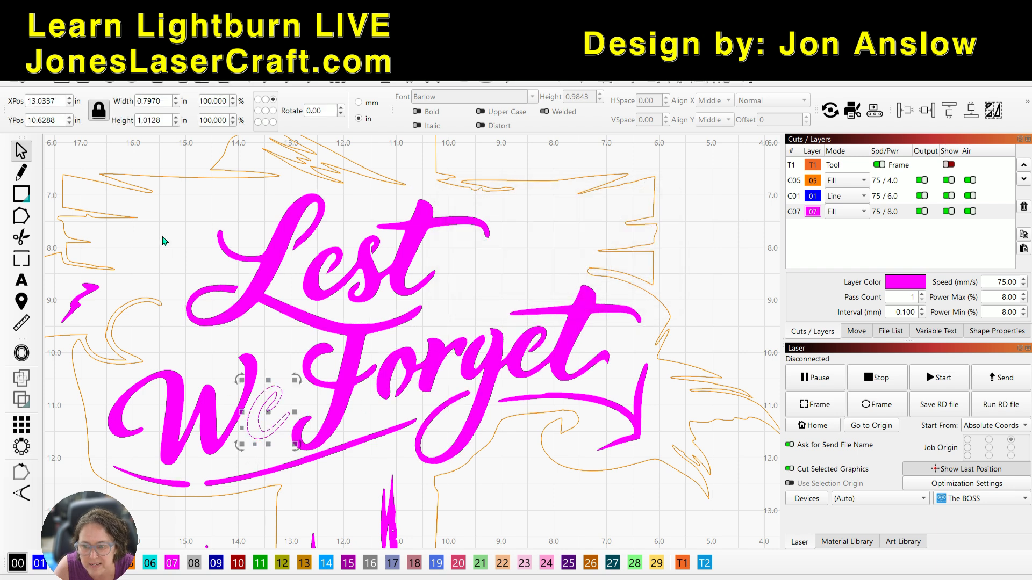
{"action": "scroll", "coordinate": [280, 422], "scroll_direction": "up", "scroll_amount": 5}
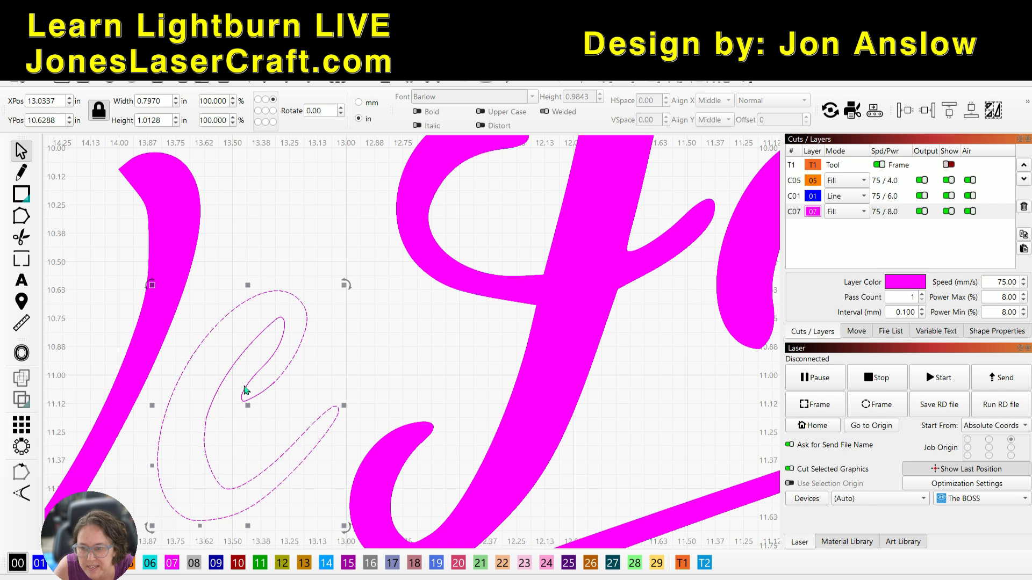
{"action": "scroll", "coordinate": [263, 379], "scroll_direction": "up", "scroll_amount": 3}
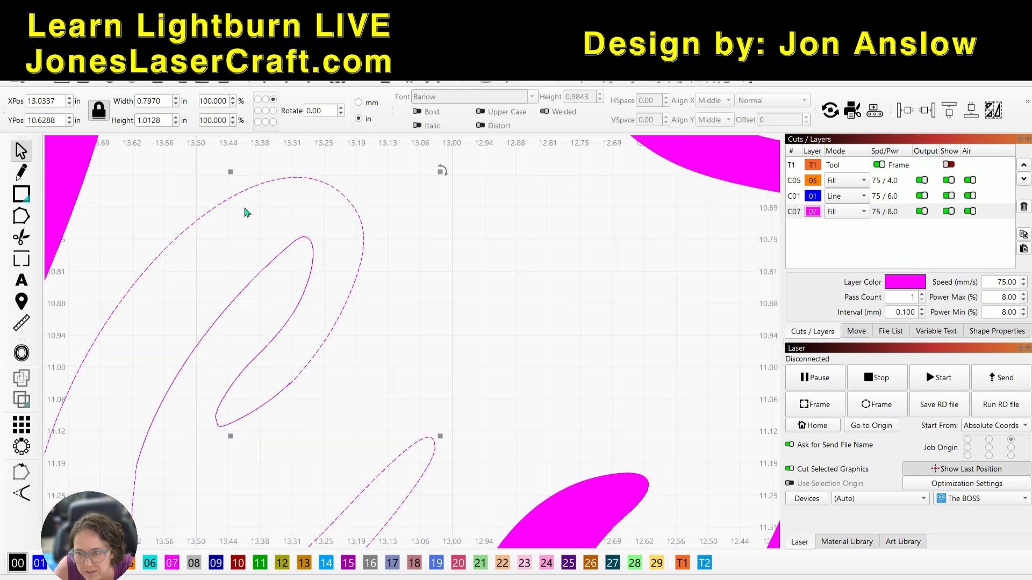
{"action": "scroll", "coordinate": [292, 395], "scroll_direction": "down", "scroll_amount": 3}
{"action": "left_click_drag", "start_coordinate": [336, 390], "coordinate": [220, 330]}
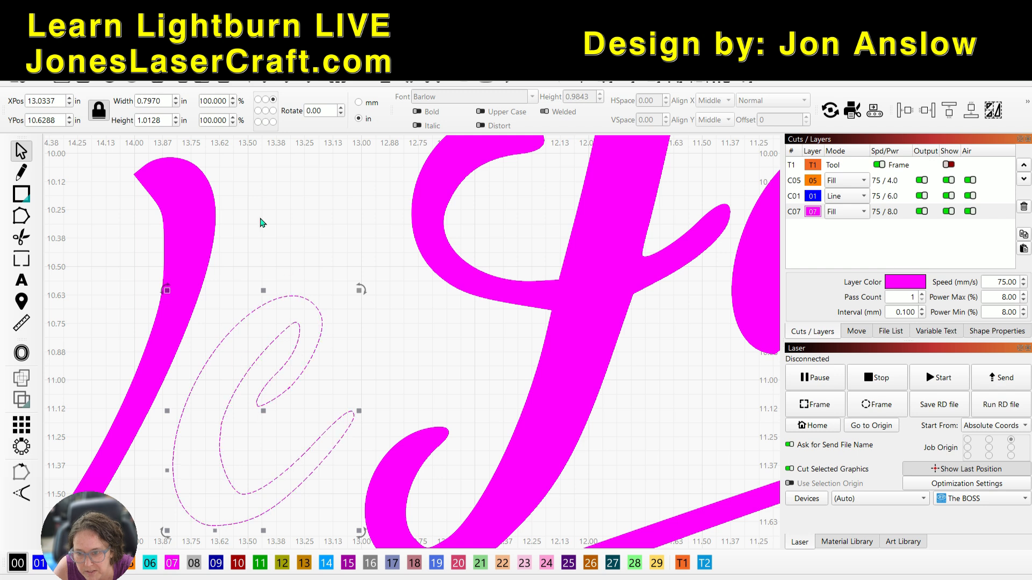
{"action": "left_click", "coordinate": [31, 60]}
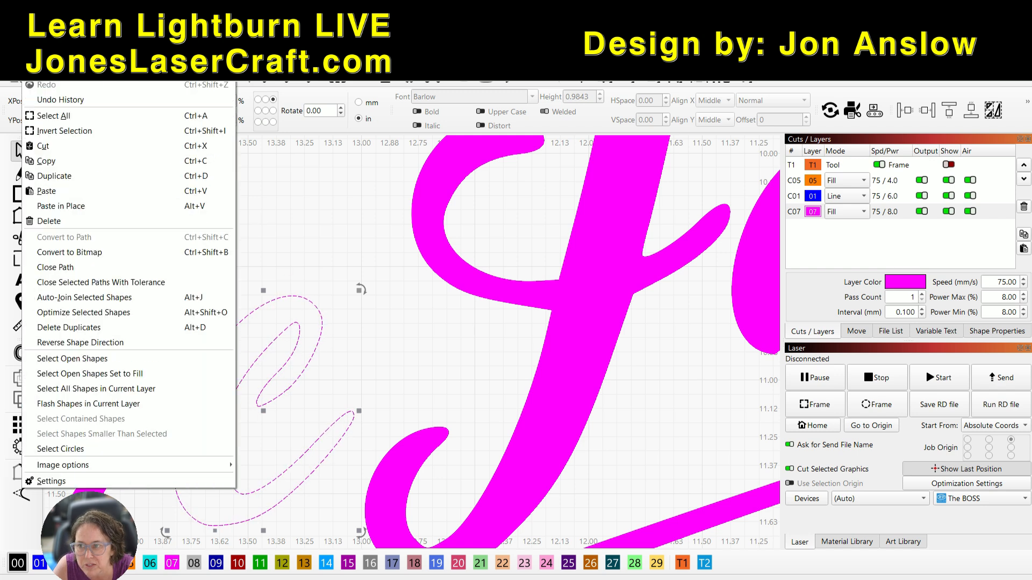
{"action": "left_click", "coordinate": [129, 284]}
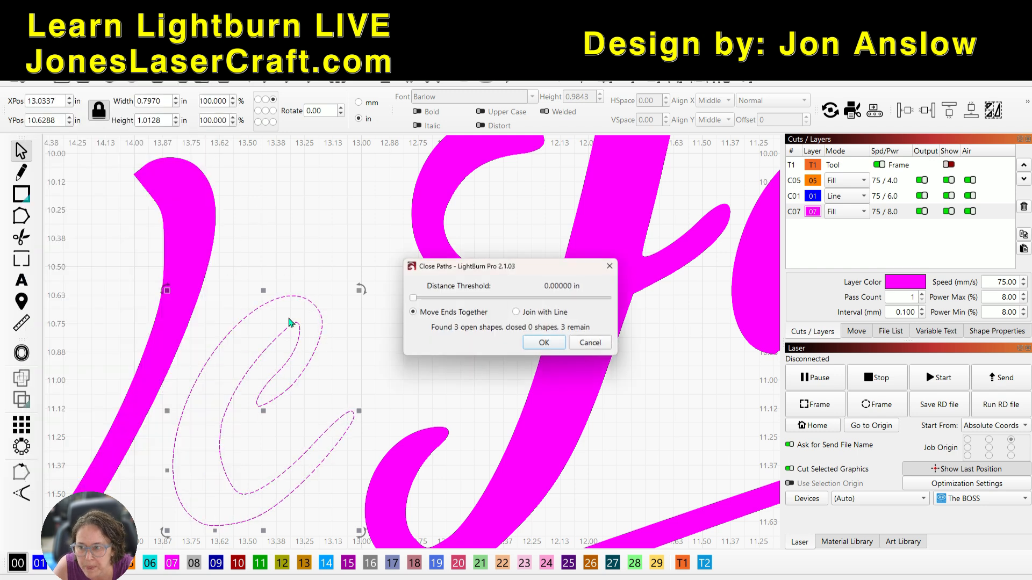
{"action": "left_click_drag", "start_coordinate": [493, 300], "coordinate": [598, 301]}
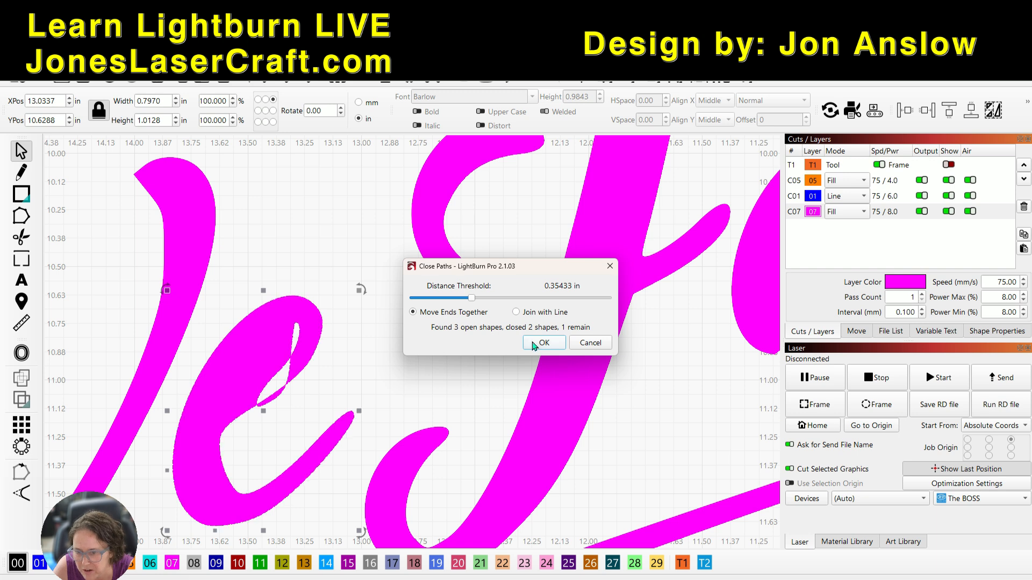
{"action": "left_click", "coordinate": [562, 344]}
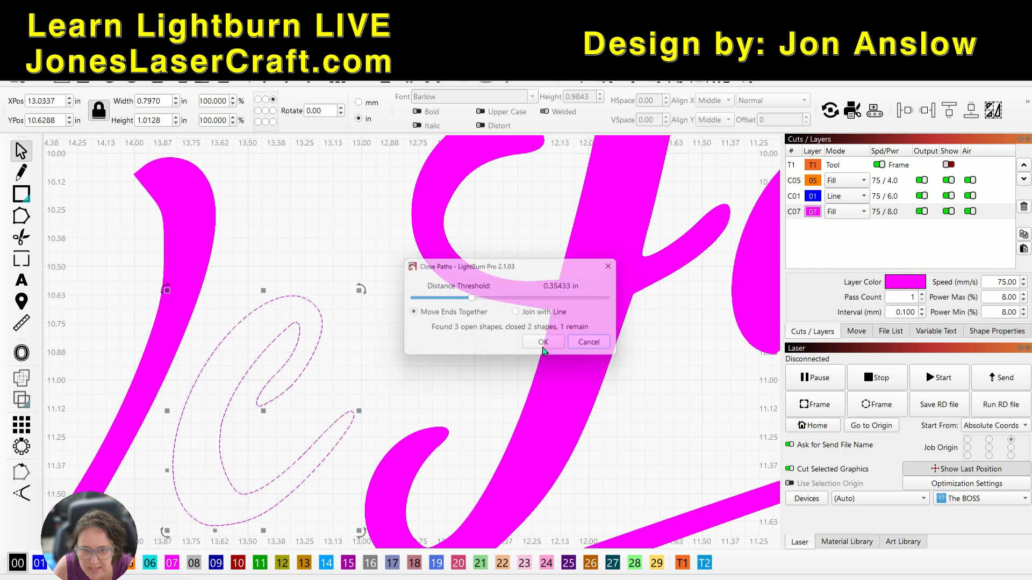
Trim the overlapping line end where the outlines of the e in "We" cross near the top of its inner loop.
{"action": "left_click", "coordinate": [271, 353]}
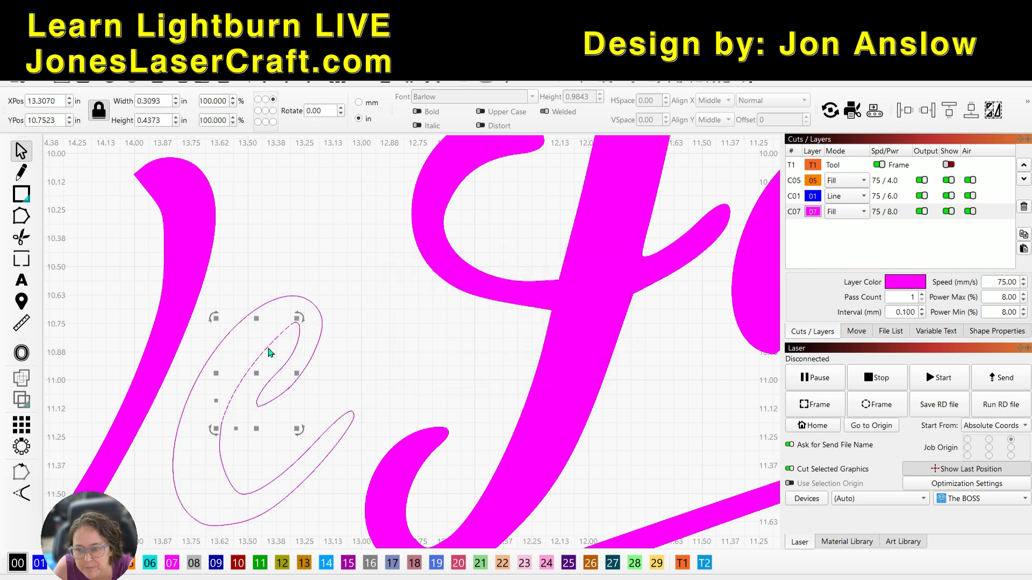
{"action": "scroll", "coordinate": [295, 318], "scroll_direction": "up", "scroll_amount": 10}
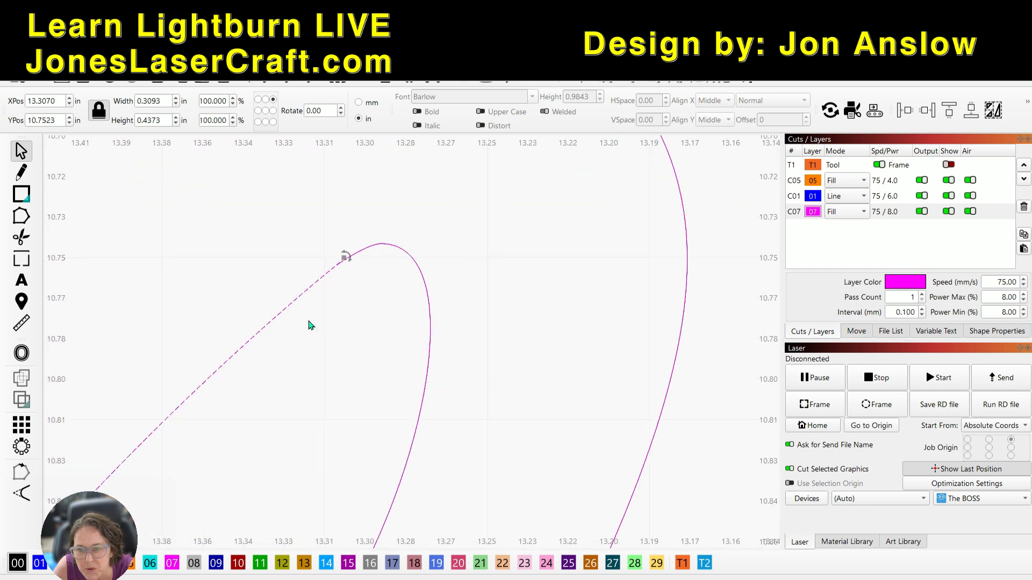
{"action": "scroll", "coordinate": [364, 269], "scroll_direction": "up", "scroll_amount": 6}
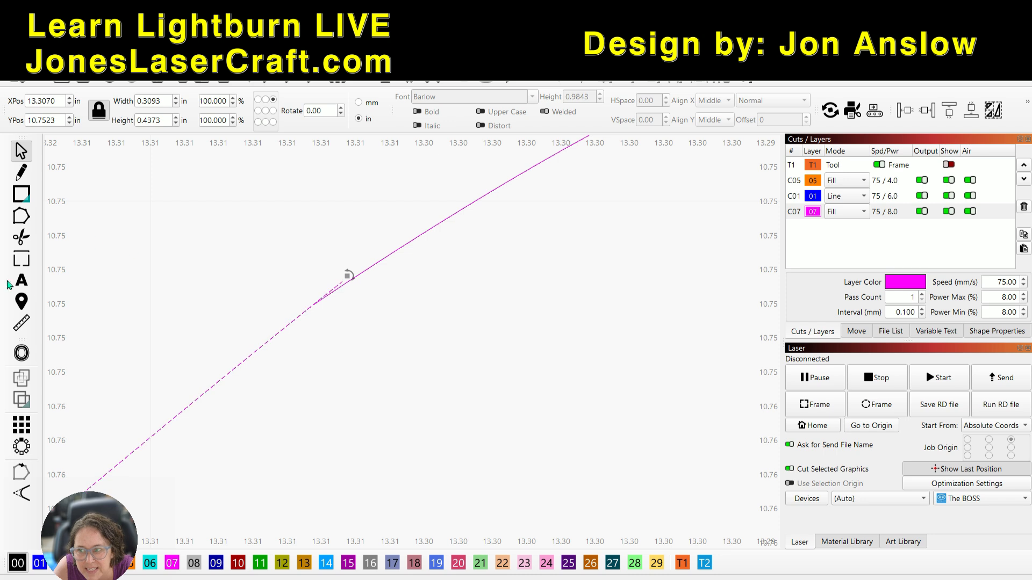
{"action": "left_click", "coordinate": [22, 237]}
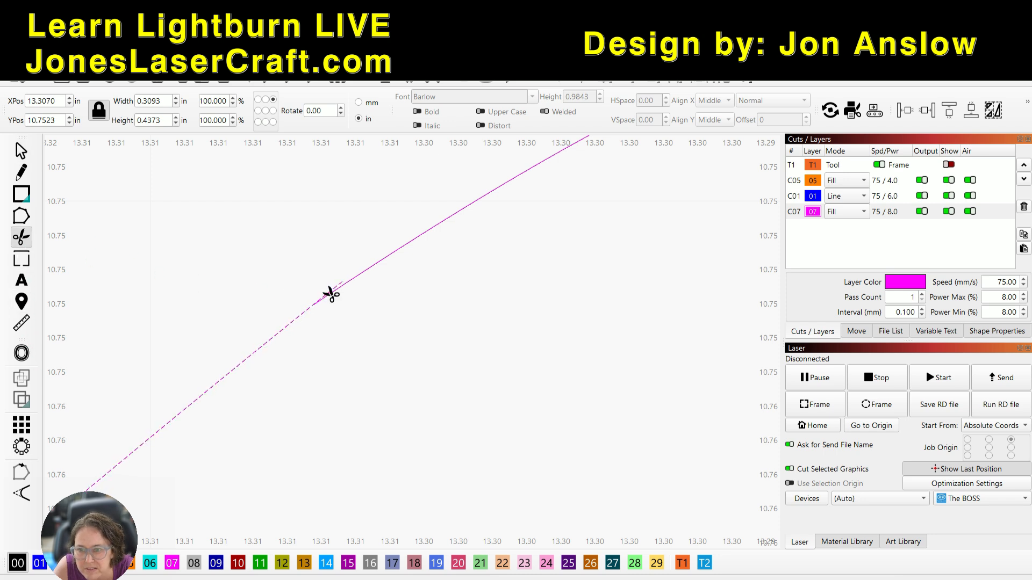
{"action": "scroll", "coordinate": [385, 341], "scroll_direction": "down", "scroll_amount": 10}
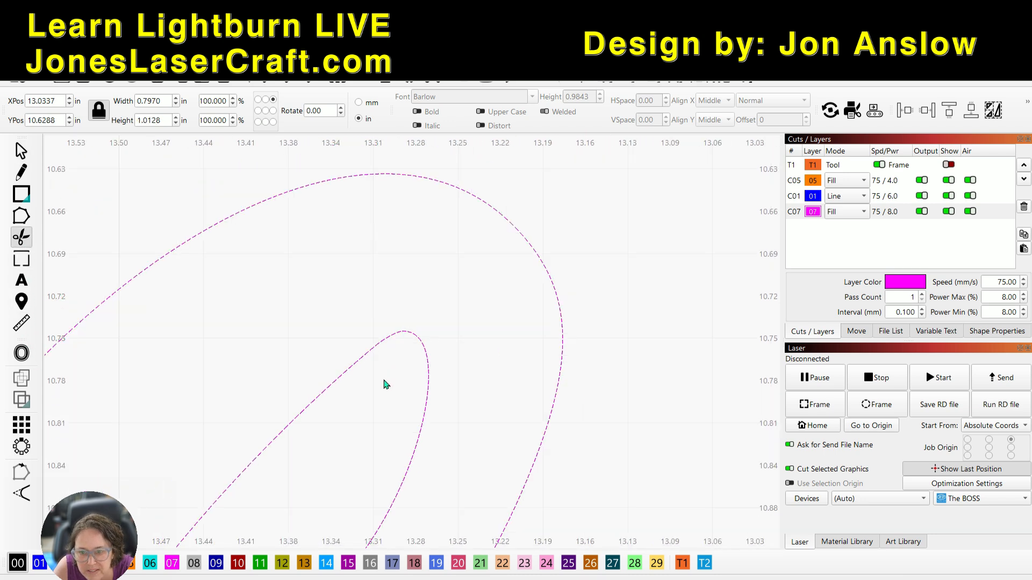
{"action": "left_click_drag", "start_coordinate": [392, 362], "coordinate": [465, 154]}
{"action": "scroll", "coordinate": [279, 501], "scroll_direction": "up", "scroll_amount": 4}
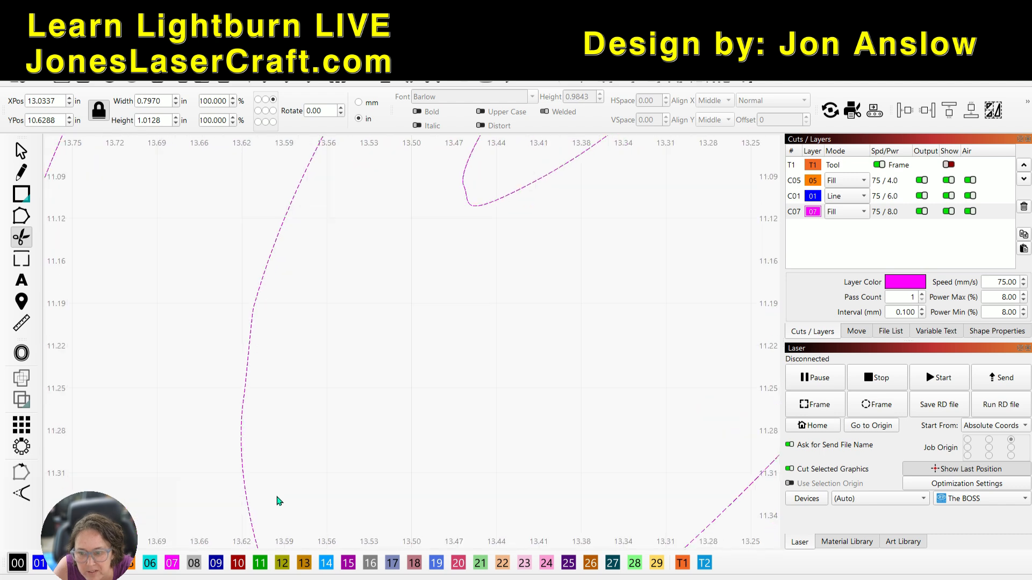
{"action": "scroll", "coordinate": [279, 501], "scroll_direction": "down", "scroll_amount": 9}
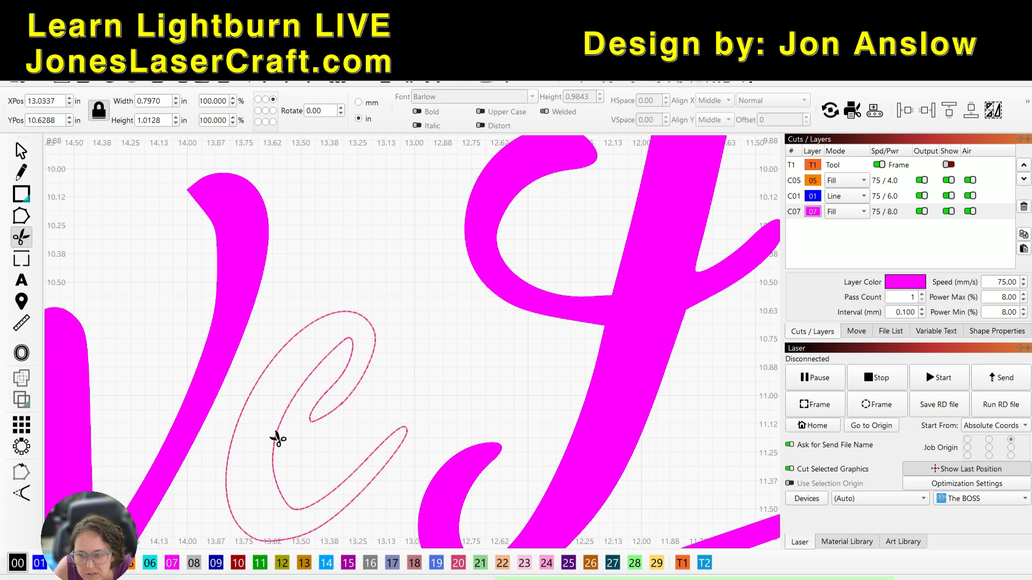
Select the trimmed e outline in "We" and close it with a 0.00984 in distance threshold, using Move Ends Together.
{"action": "left_click", "coordinate": [18, 145]}
{"action": "left_click", "coordinate": [252, 402]}
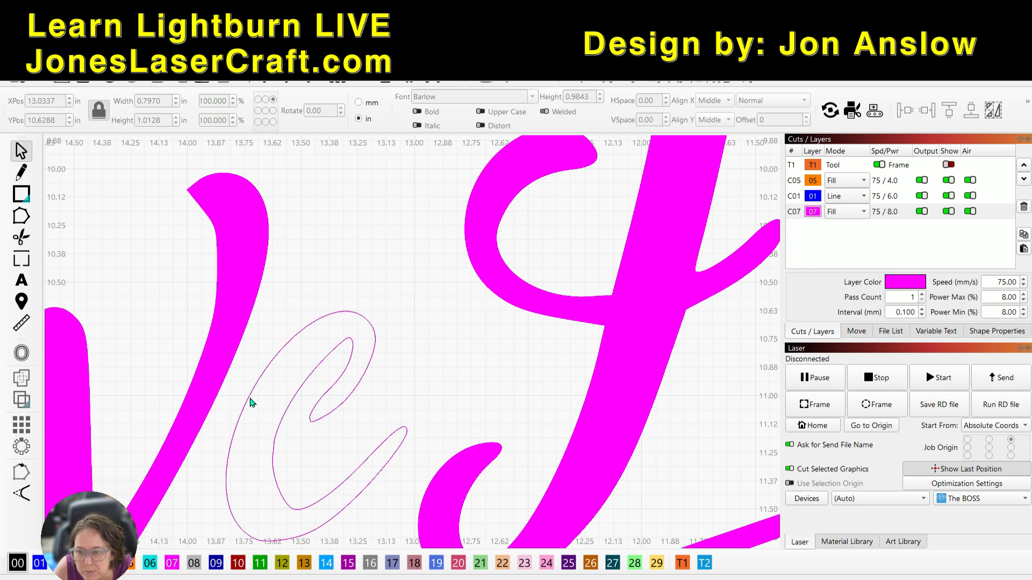
{"action": "left_click", "coordinate": [280, 432]}
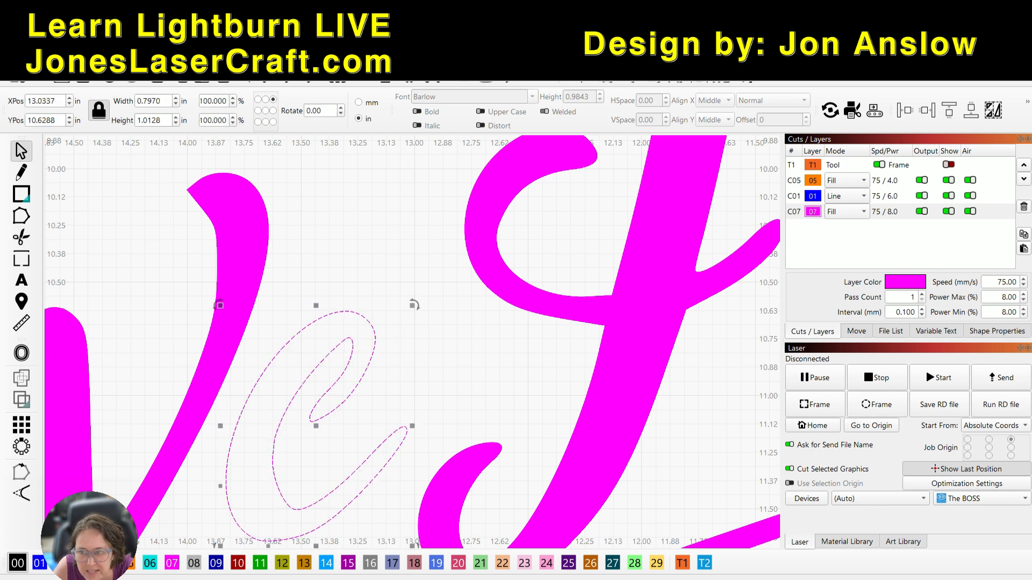
{"action": "left_click", "coordinate": [32, 67]}
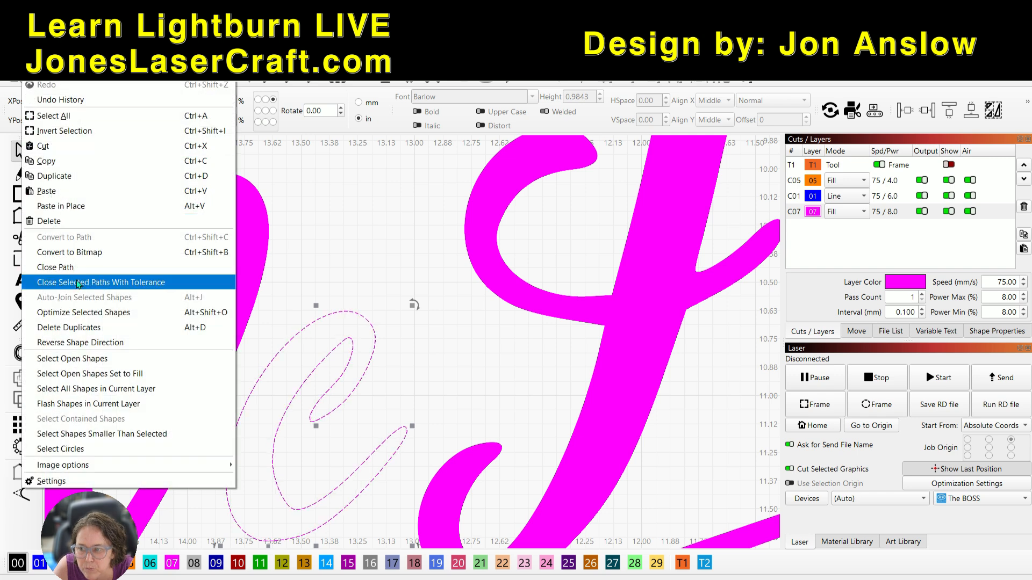
{"action": "left_click", "coordinate": [108, 282]}
{"action": "left_click", "coordinate": [503, 299]}
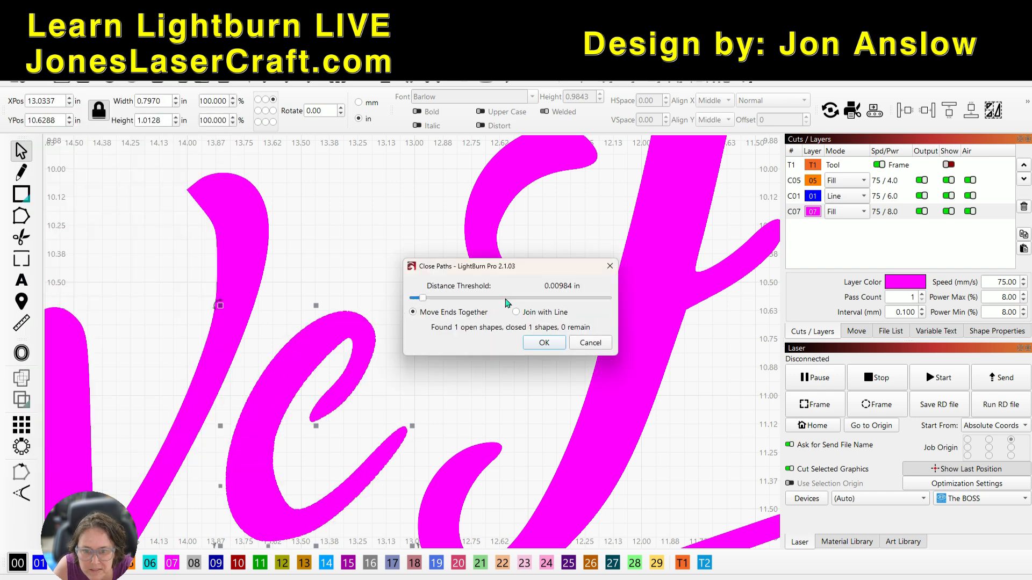
{"action": "left_click", "coordinate": [543, 344]}
Close the small open magenta sliver near the top of the cross post with a 0.02844 in threshold, using Move Ends Together.
{"action": "scroll", "coordinate": [530, 387], "scroll_direction": "down", "scroll_amount": 5}
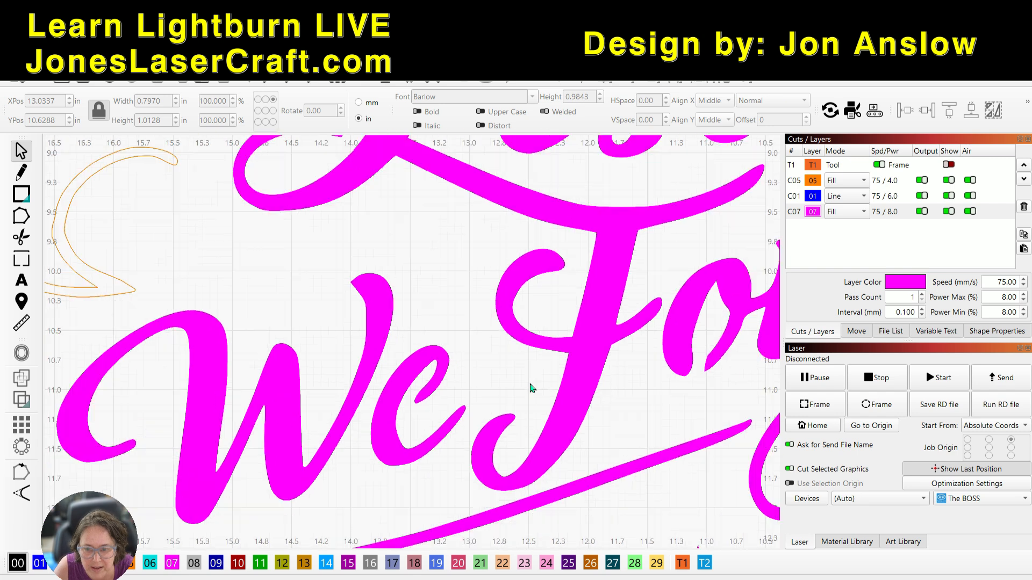
{"action": "scroll", "coordinate": [530, 387], "scroll_direction": "down", "scroll_amount": 3}
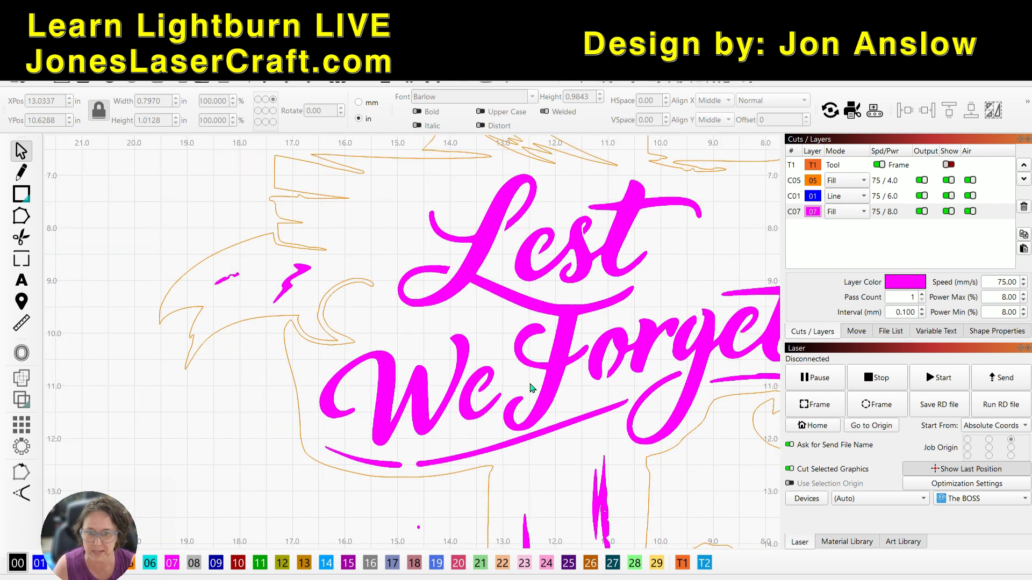
{"action": "scroll", "coordinate": [530, 387], "scroll_direction": "down", "scroll_amount": 3}
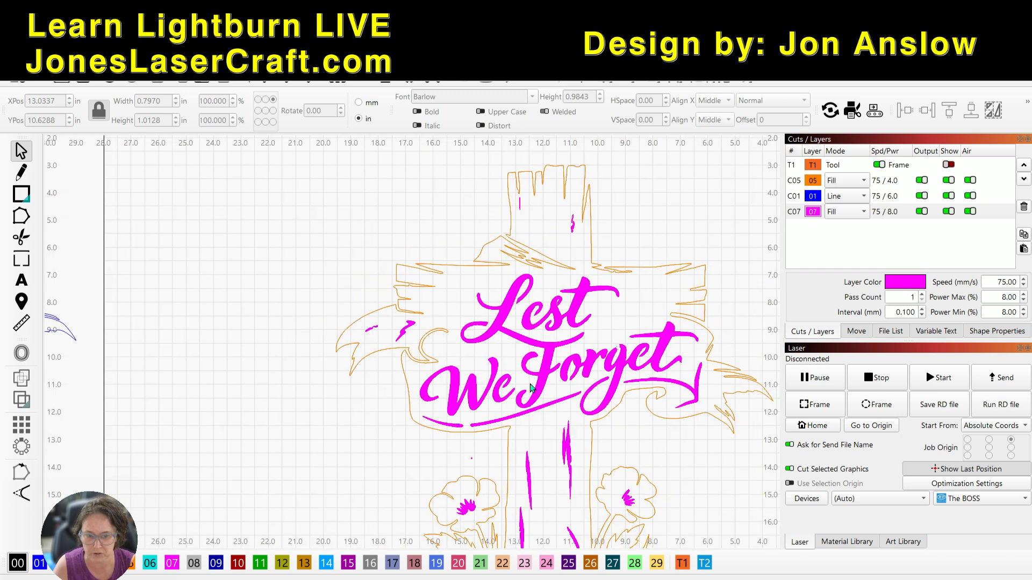
{"action": "scroll", "coordinate": [571, 222], "scroll_direction": "up", "scroll_amount": 10}
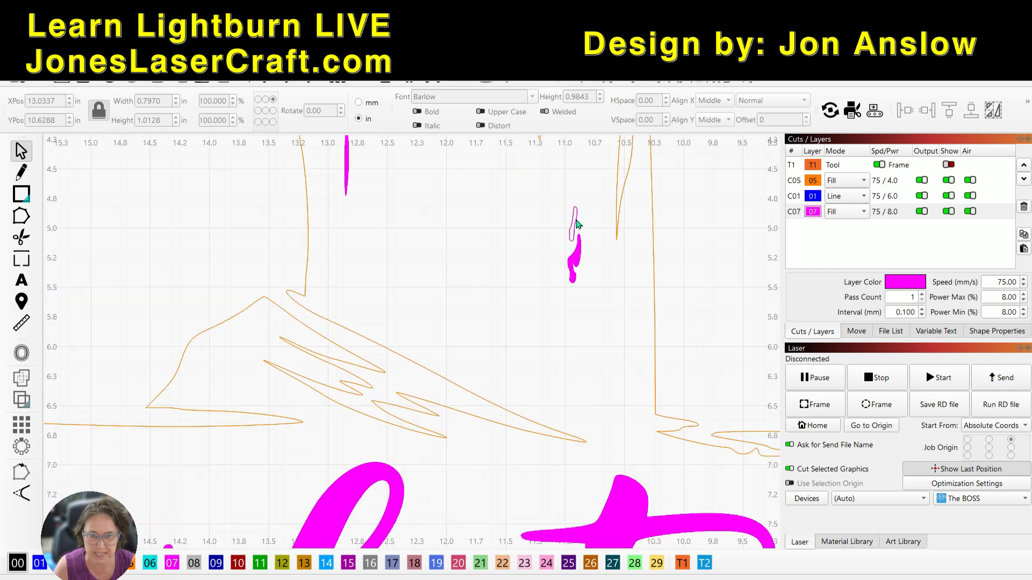
{"action": "left_click", "coordinate": [577, 225]}
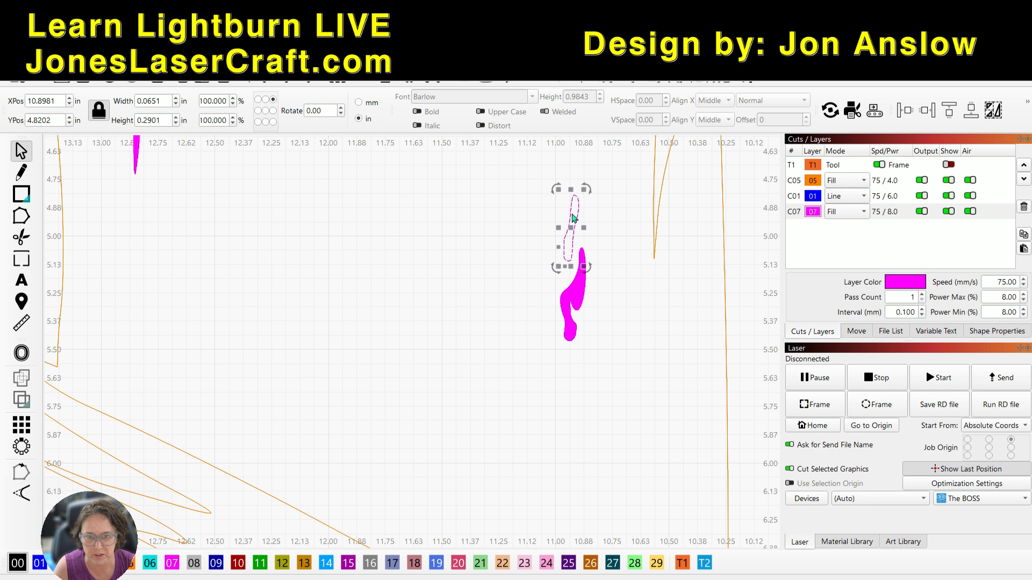
{"action": "left_click", "coordinate": [40, 83]}
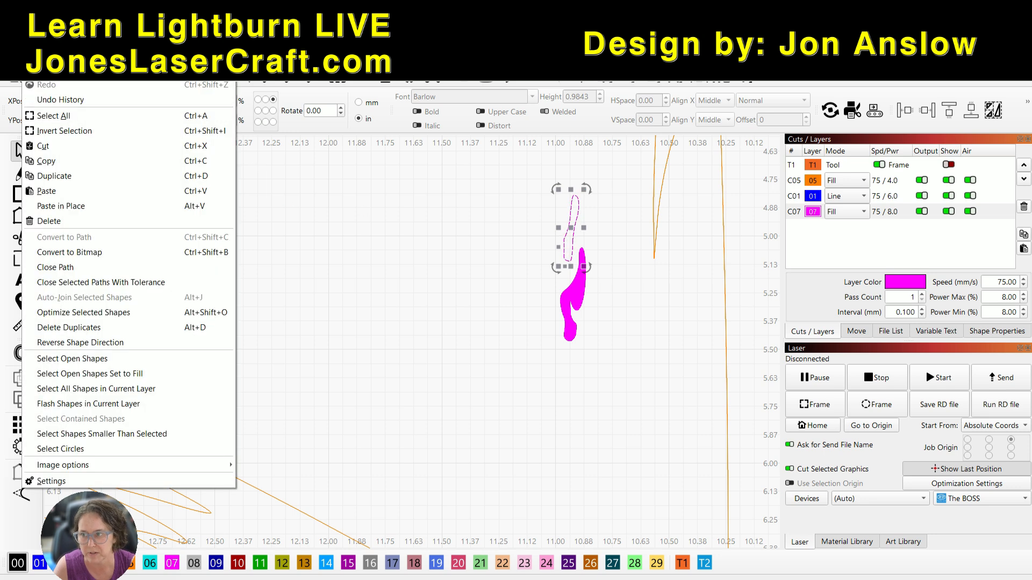
{"action": "left_click", "coordinate": [70, 283]}
{"action": "left_click", "coordinate": [508, 298]}
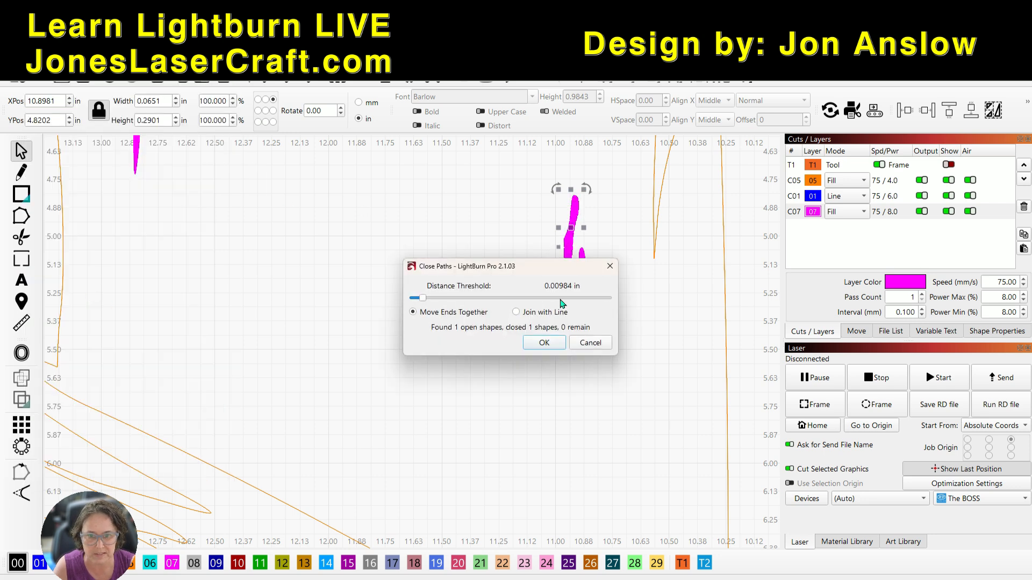
{"action": "left_click_drag", "start_coordinate": [563, 274], "coordinate": [562, 343]}
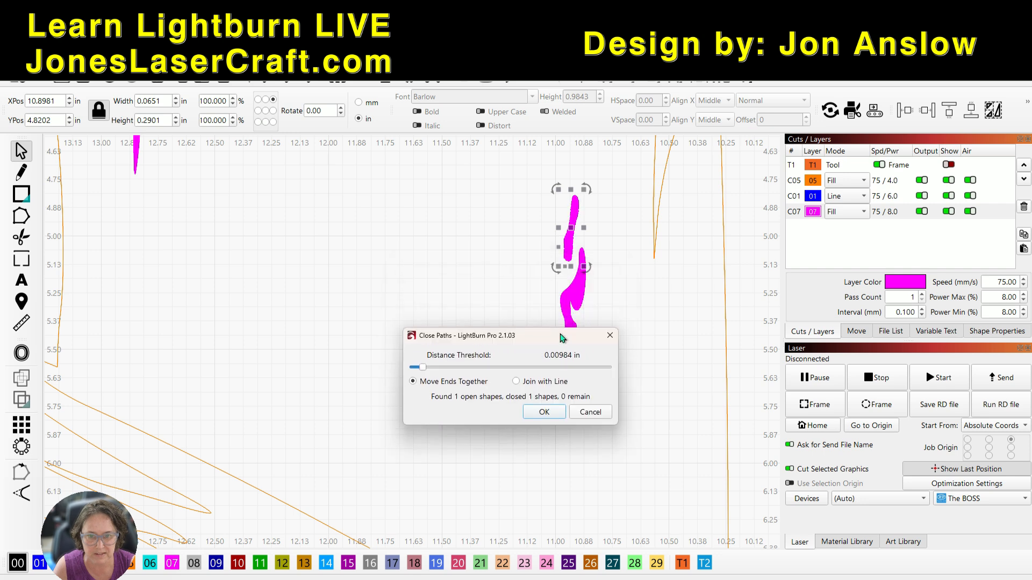
{"action": "mouse_move", "coordinate": [425, 370]}
{"action": "left_mouse_down"}
{"action": "mouse_move", "coordinate": [579, 370]}
{"action": "mouse_move", "coordinate": [432, 371]}
{"action": "left_mouse_up"}
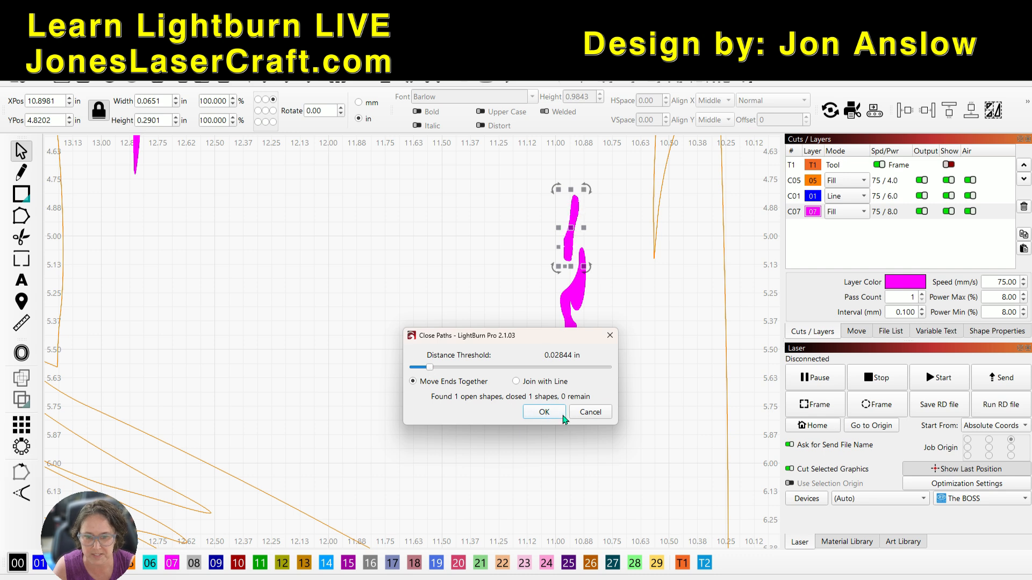
{"action": "left_click", "coordinate": [544, 412]}
{"action": "left_click", "coordinate": [627, 443]}
Select all shapes on the magenta C07 layer and move them to the orange C05 layer.
{"action": "scroll", "coordinate": [627, 442], "scroll_direction": "down", "scroll_amount": 10}
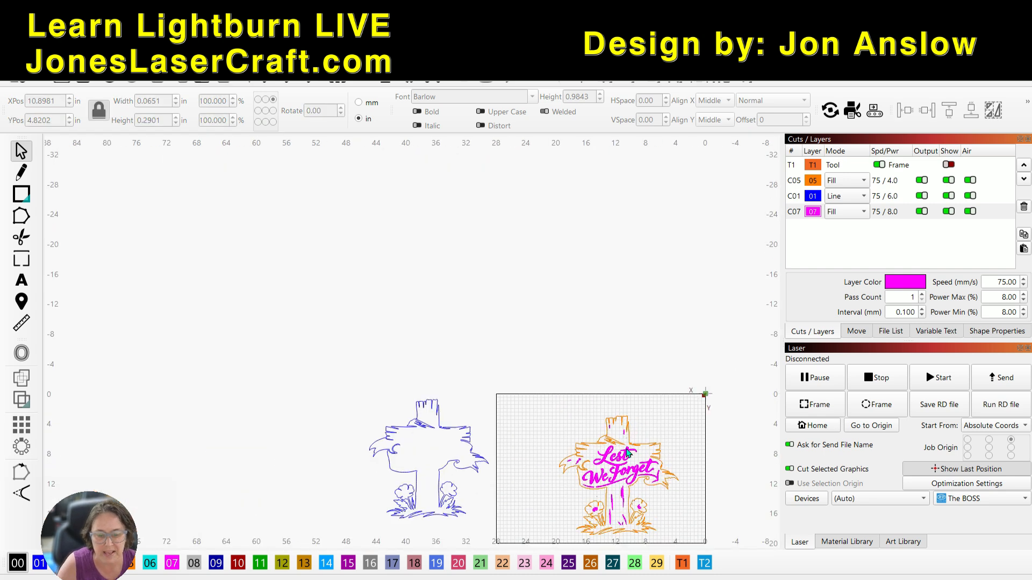
{"action": "scroll", "coordinate": [635, 486], "scroll_direction": "up", "scroll_amount": 5}
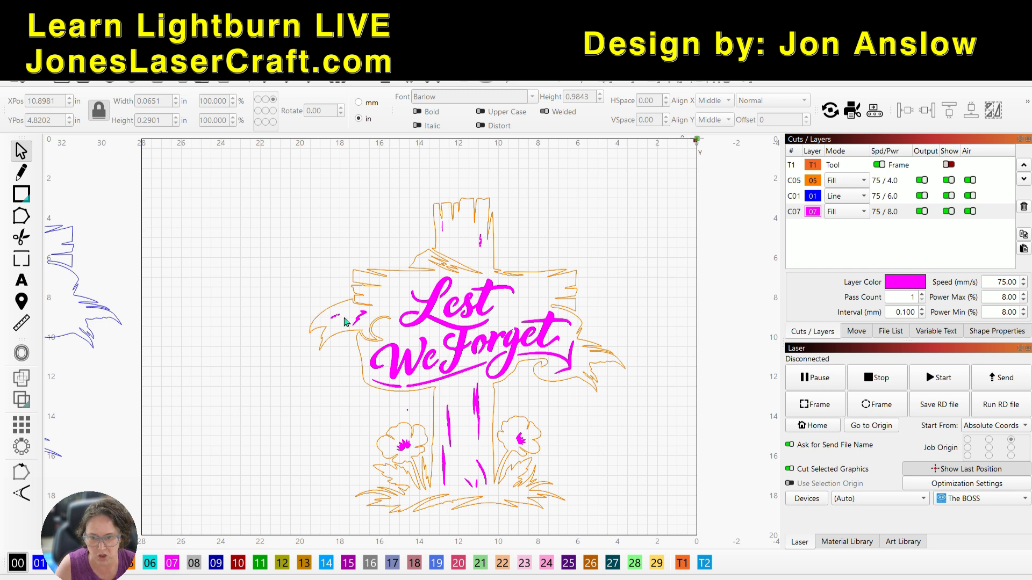
{"action": "left_click", "coordinate": [793, 215]}
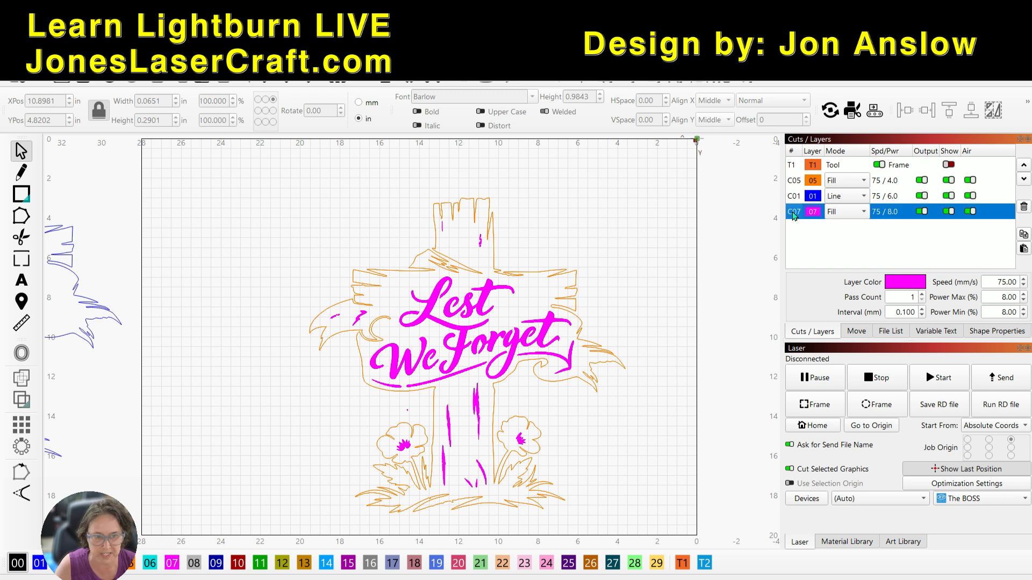
{"action": "left_click", "coordinate": [793, 214], "text": "shift"}
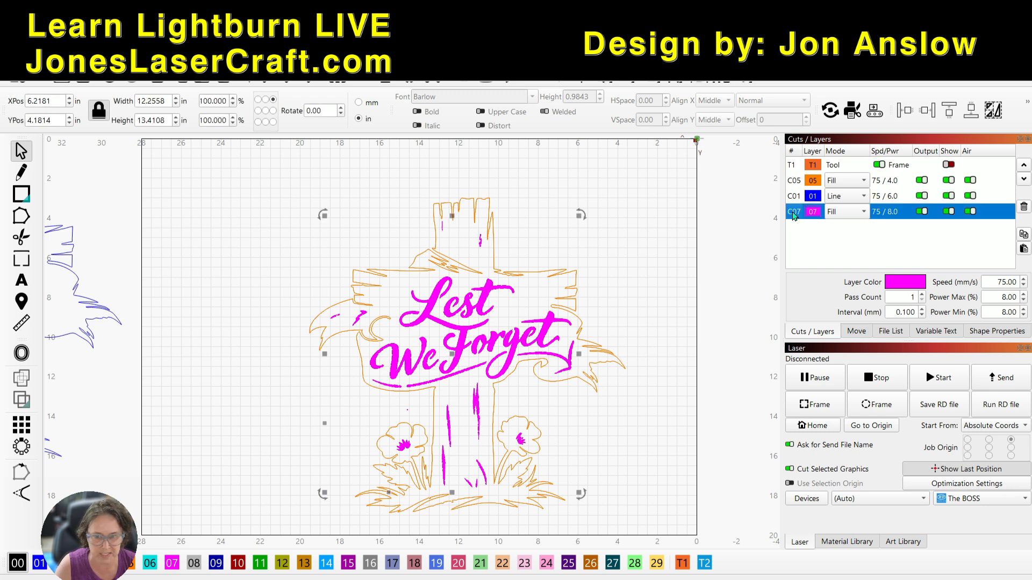
{"action": "right_click", "coordinate": [554, 346]}
{"action": "left_click", "coordinate": [580, 460]}
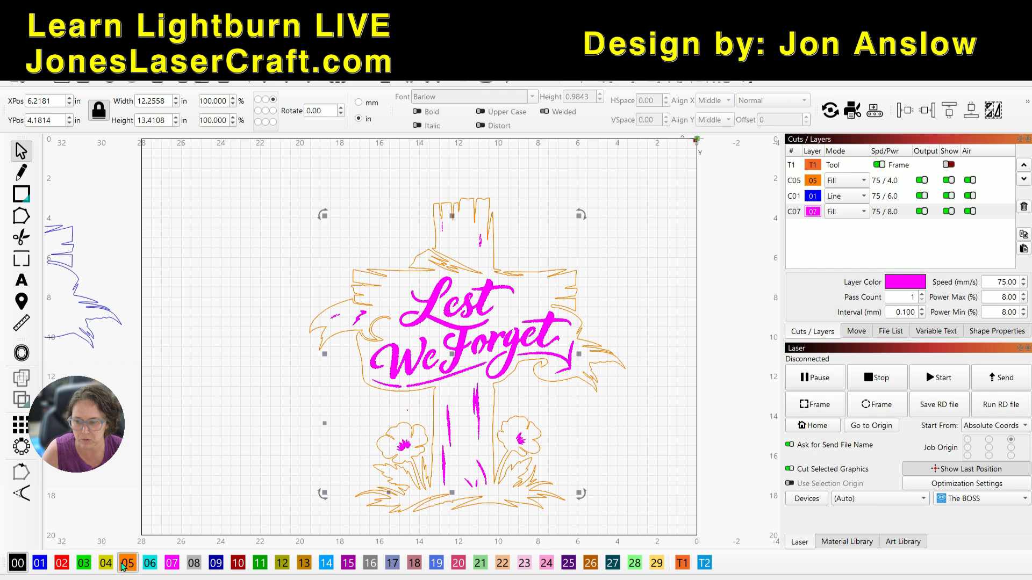
{"action": "left_click", "coordinate": [127, 564]}
{"action": "left_click", "coordinate": [568, 416]}
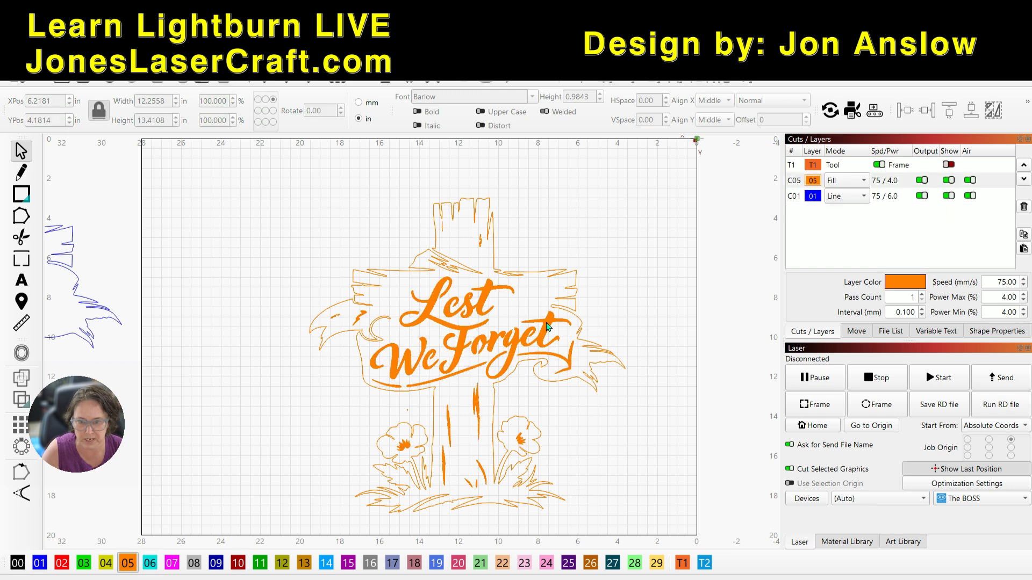
Select the open outline of the cross and close it with a 0.00984 in distance threshold, using Move Ends Together.
{"action": "left_click", "coordinate": [539, 272]}
{"action": "scroll", "coordinate": [486, 235], "scroll_direction": "up", "scroll_amount": 4}
{"action": "scroll", "coordinate": [485, 235], "scroll_direction": "down", "scroll_amount": 4}
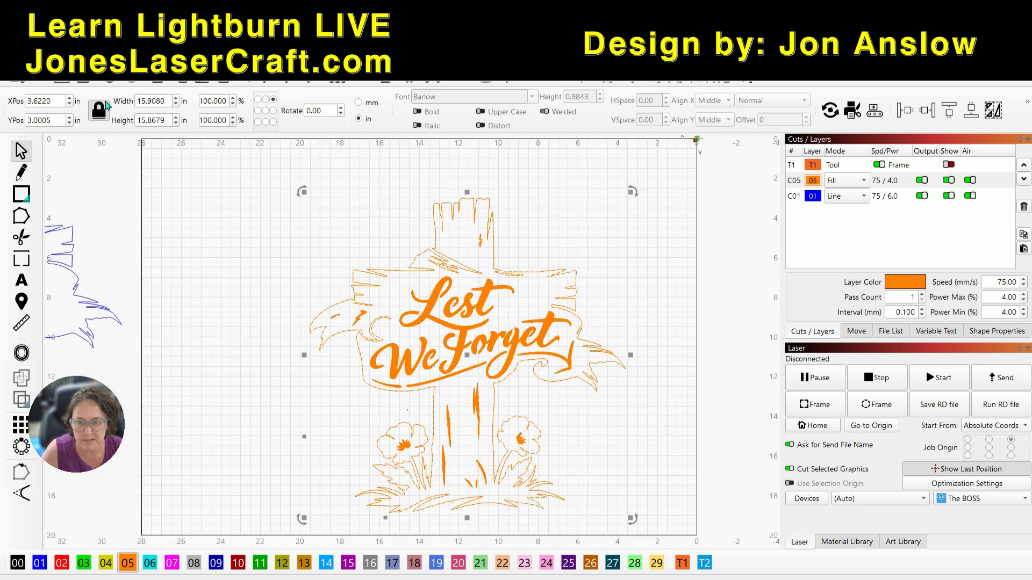
{"action": "left_click", "coordinate": [40, 78]}
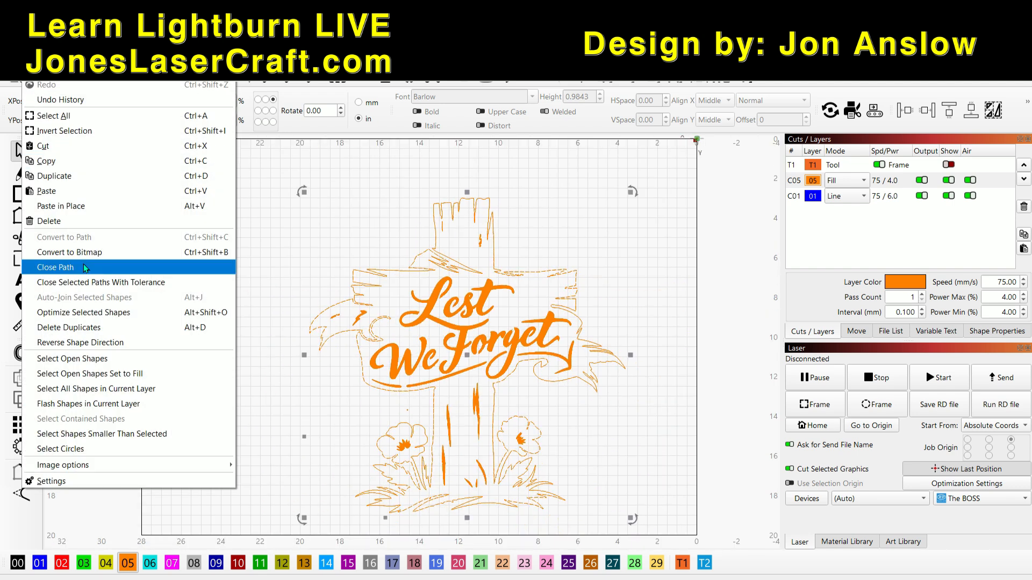
{"action": "left_click", "coordinate": [88, 282]}
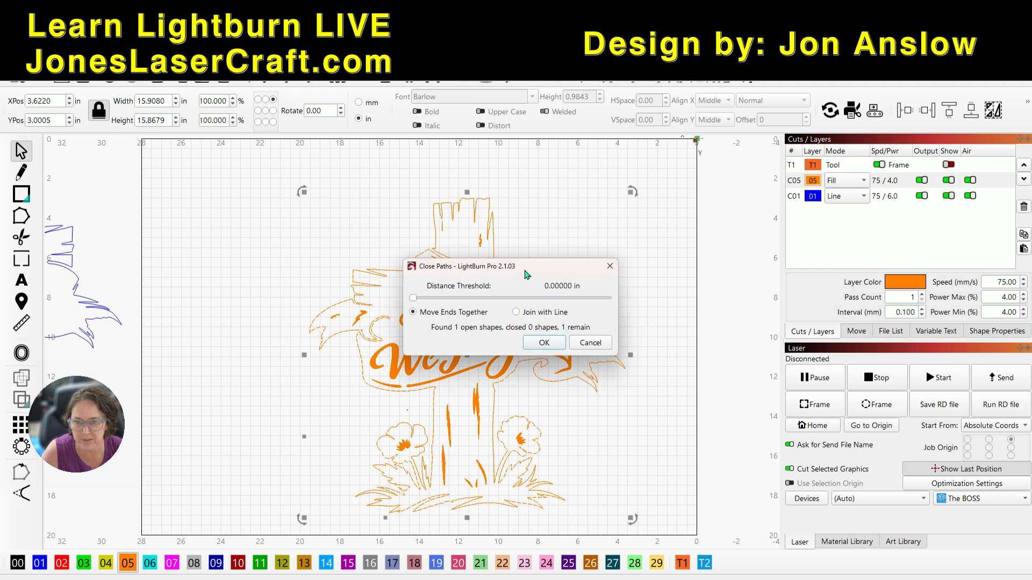
{"action": "left_click_drag", "start_coordinate": [531, 272], "coordinate": [704, 165]}
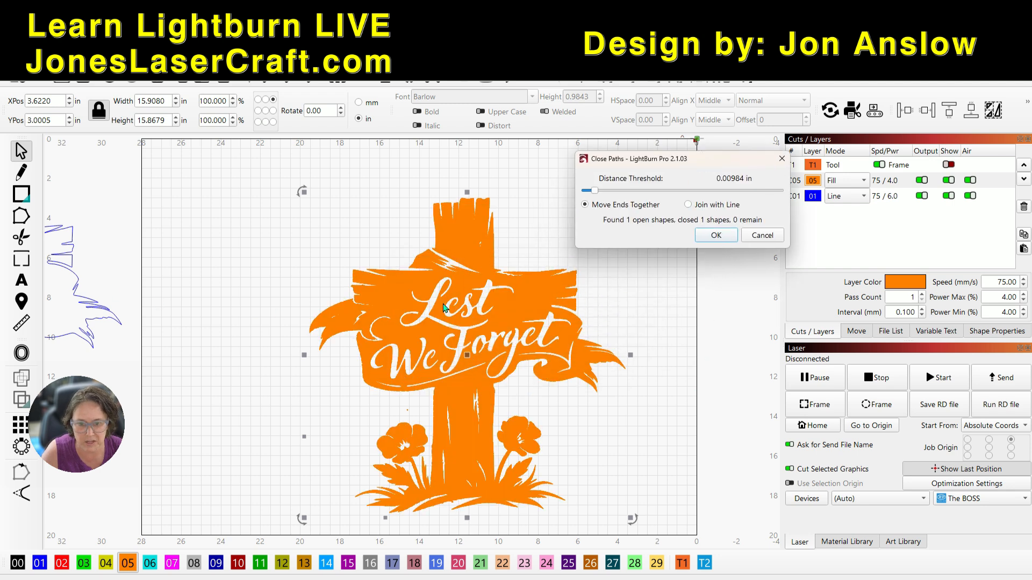
{"action": "left_click", "coordinate": [716, 235]}
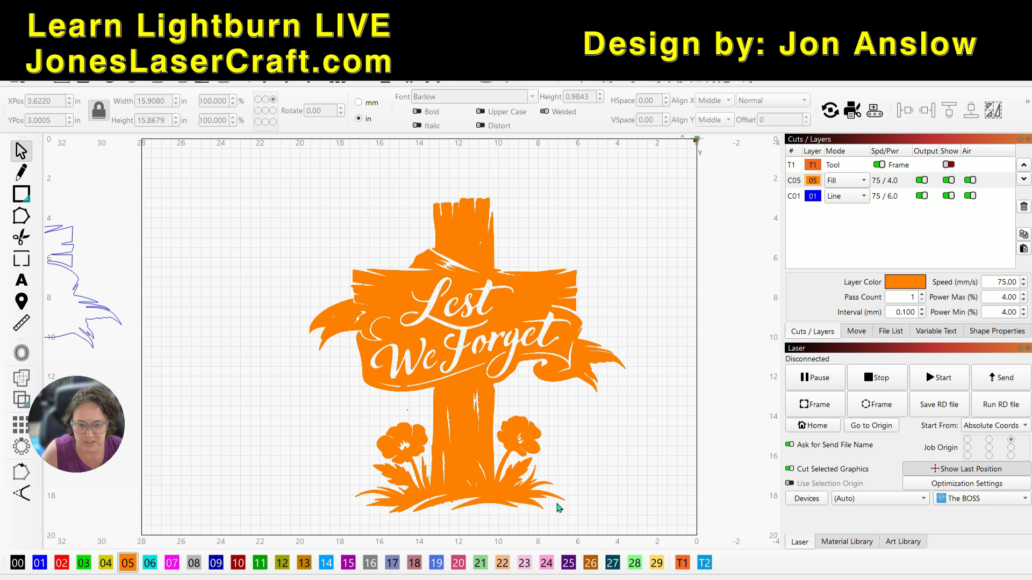
Select the whole orange cross design, run a preview of it and have the unclosed fill shapes shown.
{"action": "key", "text": "alt+p"}
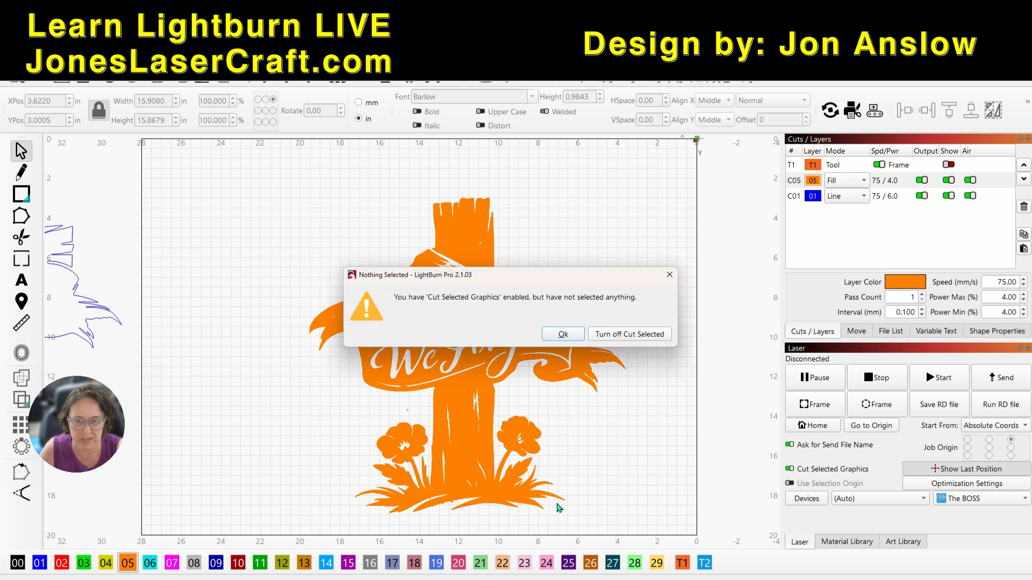
{"action": "left_click", "coordinate": [670, 275]}
{"action": "left_click_drag", "start_coordinate": [248, 165], "coordinate": [663, 527]}
{"action": "key", "text": "alt+p"}
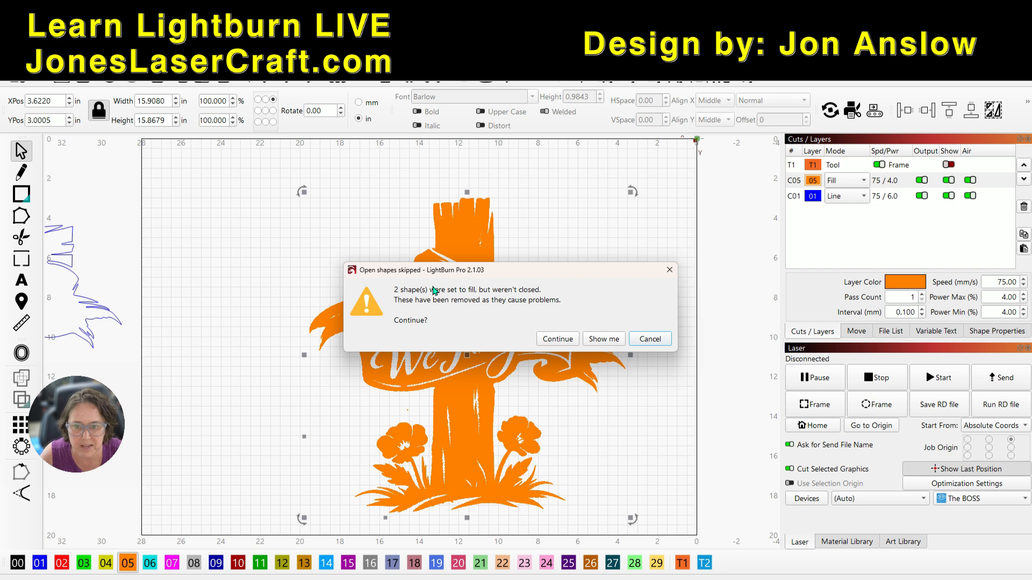
{"action": "left_click", "coordinate": [596, 339]}
Move the two unclosed specks out of the "Forget" lettering onto the empty area beside the cross and select them there.
{"action": "scroll", "coordinate": [521, 376], "scroll_direction": "up", "scroll_amount": 10}
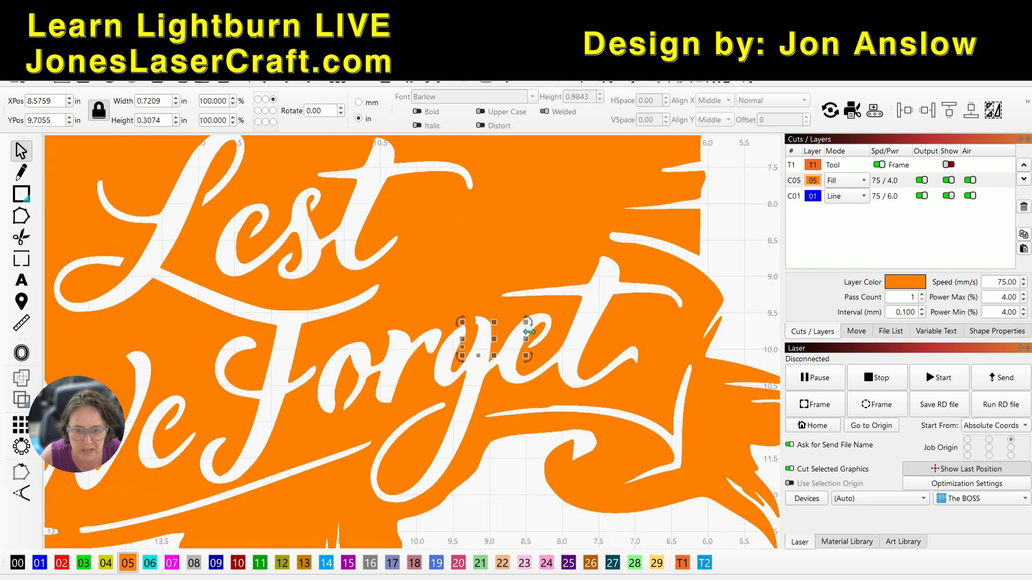
{"action": "scroll", "coordinate": [525, 343], "scroll_direction": "down", "scroll_amount": 8}
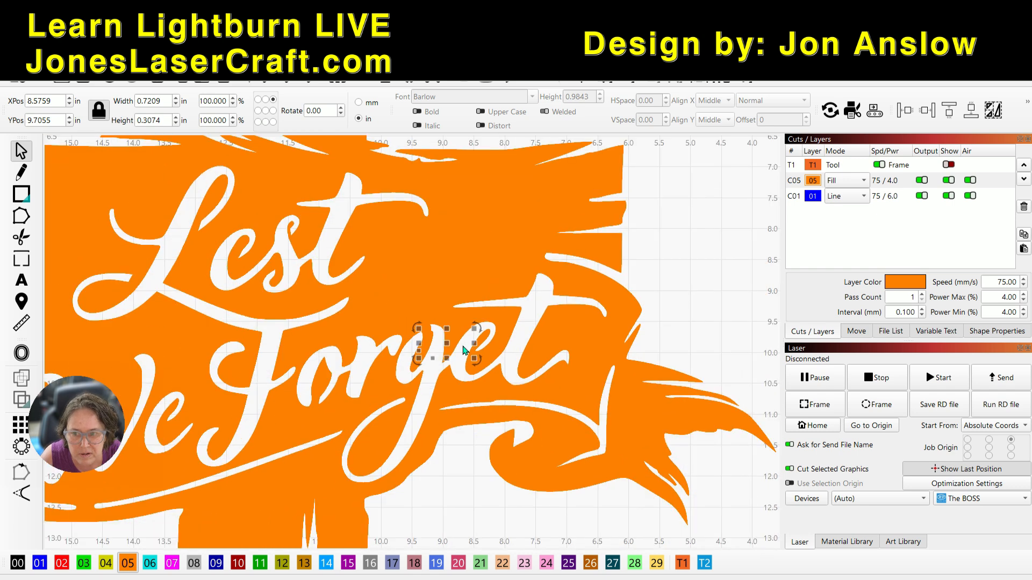
{"action": "left_click_drag", "start_coordinate": [582, 337], "coordinate": [659, 293]}
{"action": "left_click", "coordinate": [681, 315]}
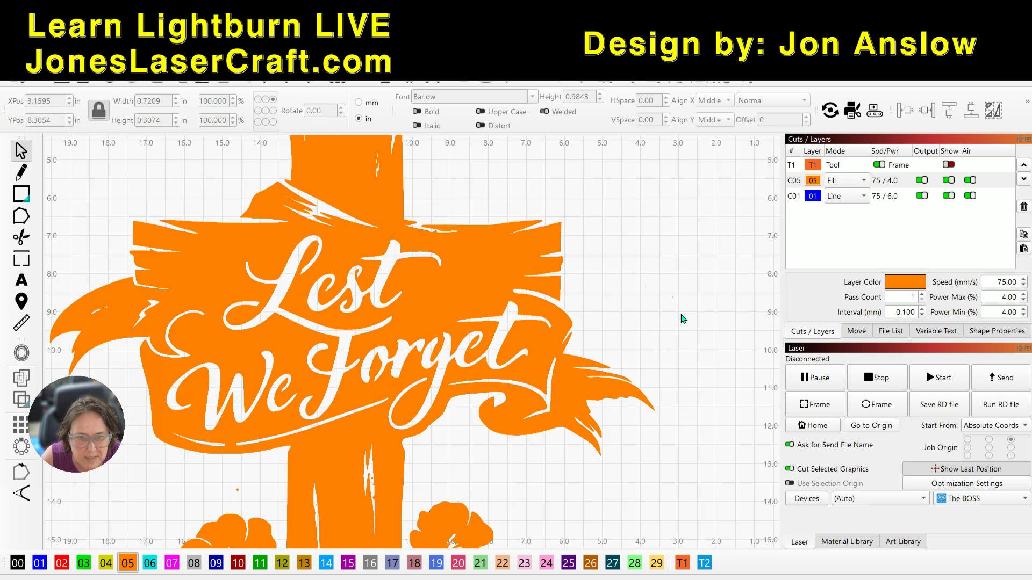
{"action": "scroll", "coordinate": [655, 291], "scroll_direction": "up", "scroll_amount": 5}
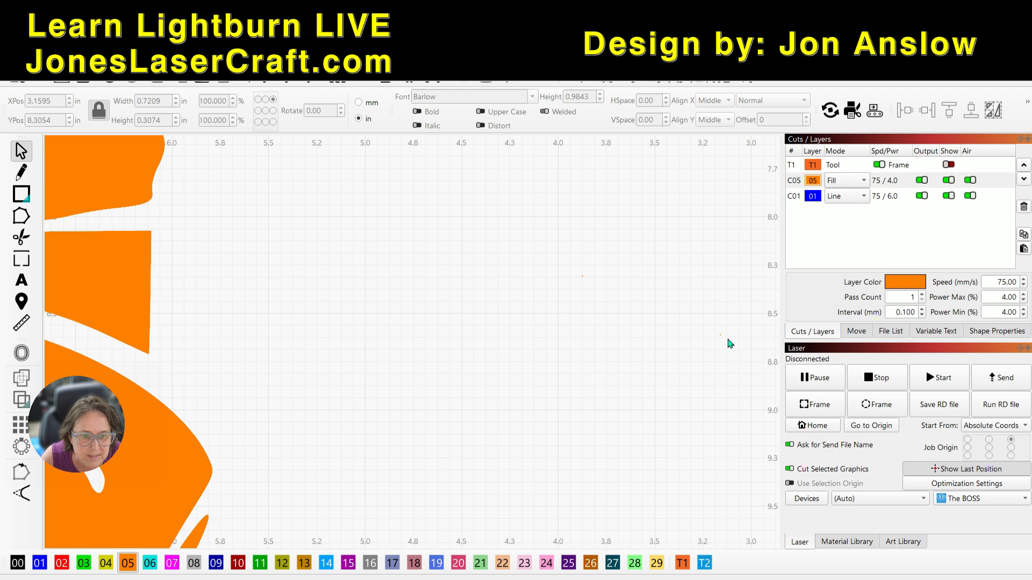
{"action": "left_click_drag", "start_coordinate": [552, 252], "coordinate": [752, 388]}
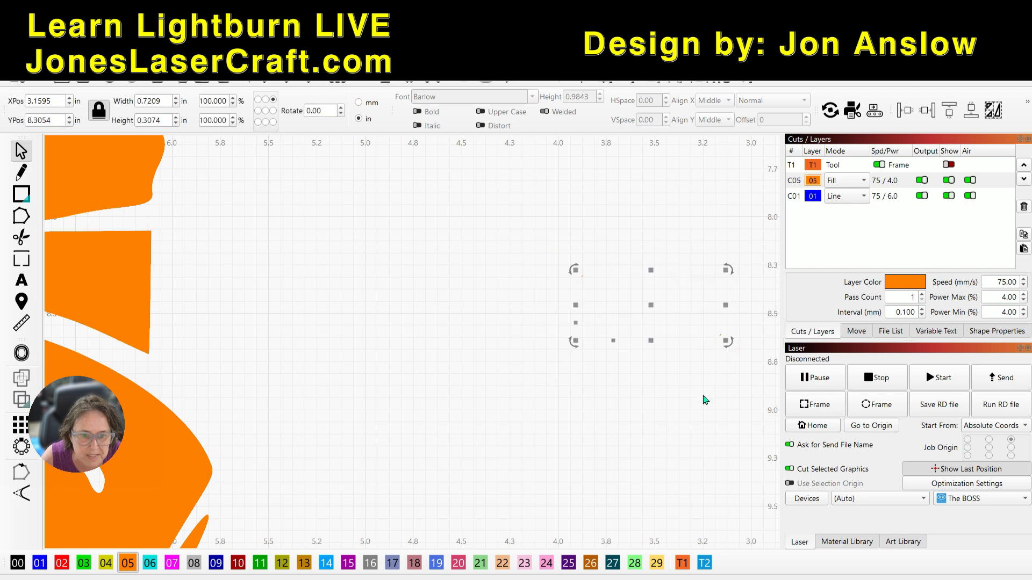
{"action": "left_click", "coordinate": [591, 414]}
Examine the stray orange speck above the left flower and check which shapes are selected with it.
{"action": "scroll", "coordinate": [590, 413], "scroll_direction": "down", "scroll_amount": 10}
{"action": "scroll", "coordinate": [426, 475], "scroll_direction": "up", "scroll_amount": 9}
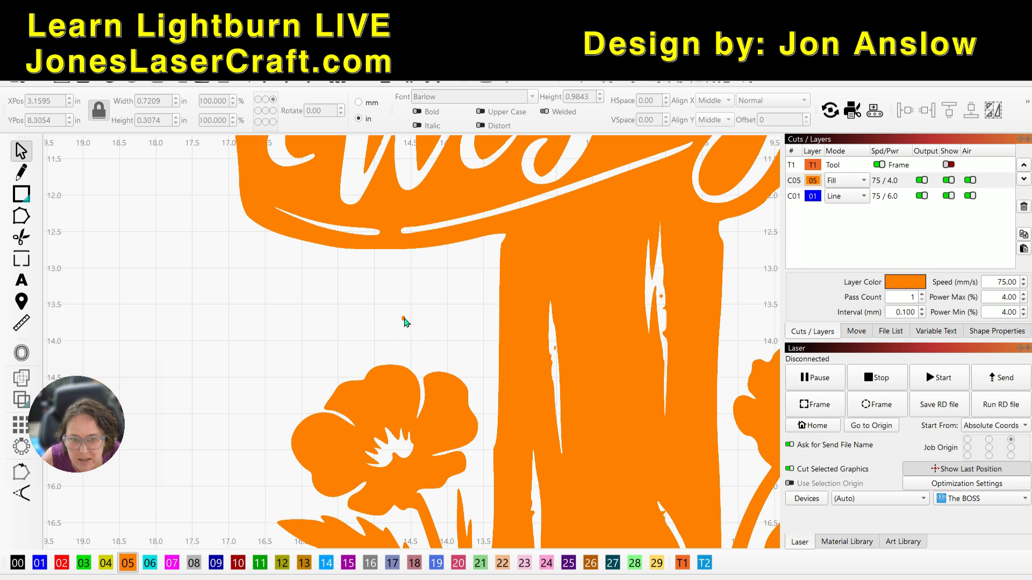
{"action": "key", "text": "ctrl+a"}
{"action": "scroll", "coordinate": [405, 323], "scroll_direction": "down", "scroll_amount": 5}
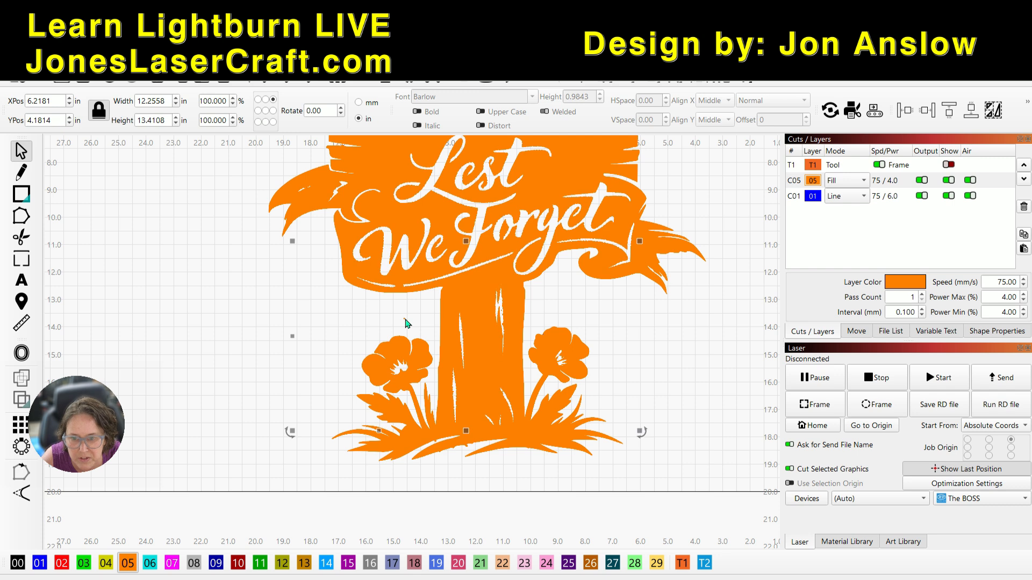
{"action": "left_click", "coordinate": [577, 307]}
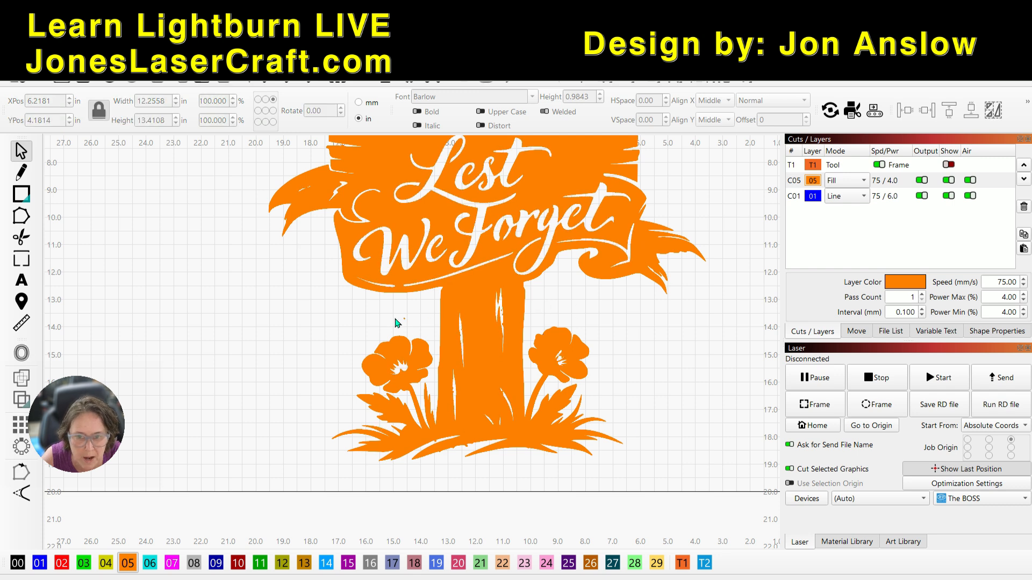
Select the complete orange cross design, preview its fill engraving and close the preview.
{"action": "scroll", "coordinate": [417, 323], "scroll_direction": "down", "scroll_amount": 2}
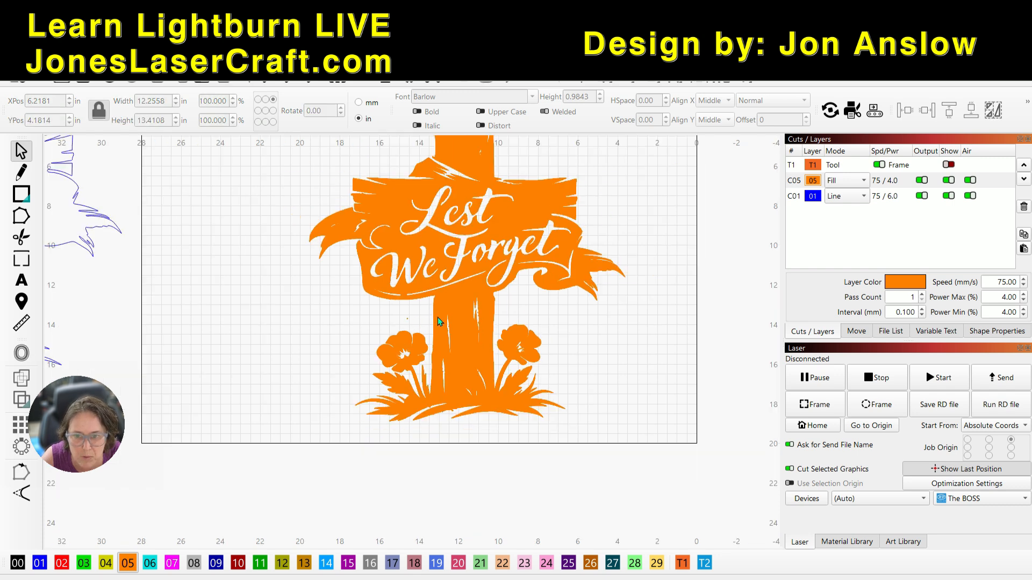
{"action": "scroll", "coordinate": [478, 317], "scroll_direction": "down", "scroll_amount": 2}
{"action": "mouse_move", "coordinate": [369, 180]}
{"action": "left_mouse_down"}
{"action": "mouse_move", "coordinate": [549, 385]}
{"action": "mouse_move", "coordinate": [359, 198]}
{"action": "left_mouse_up"}
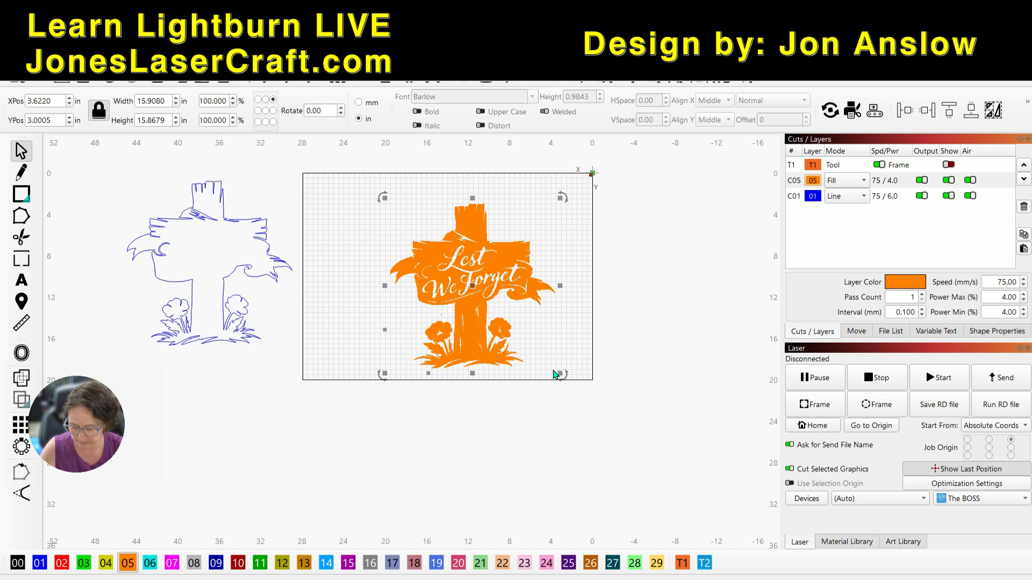
{"action": "key", "text": "alt+p"}
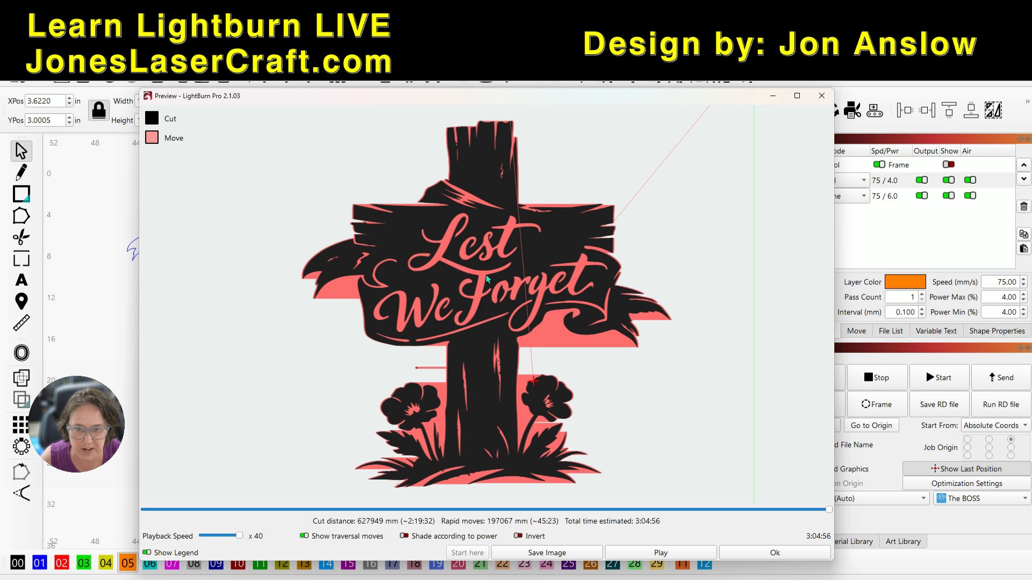
{"action": "left_click", "coordinate": [782, 552]}
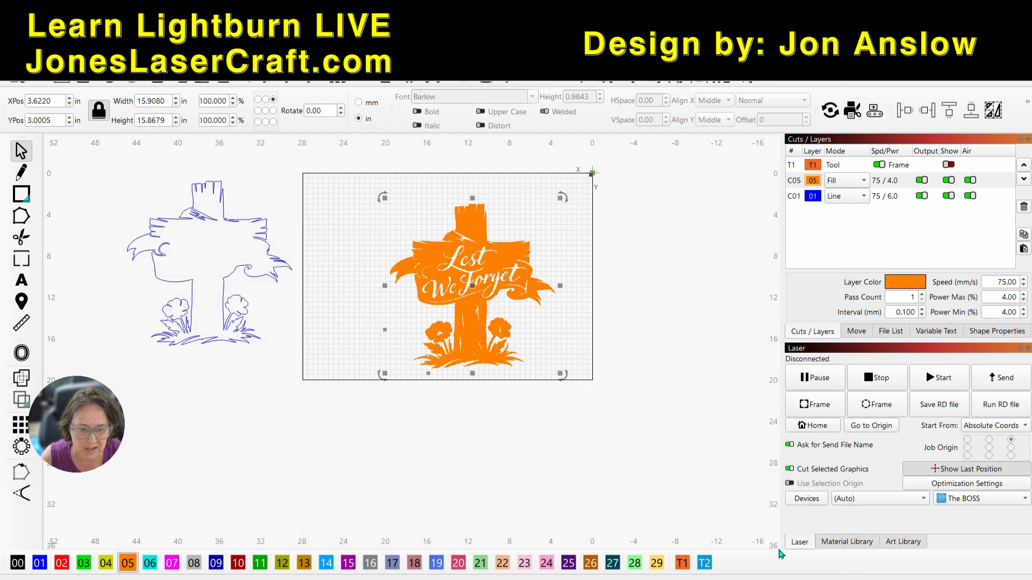
Align the blue cross outline horizontally and vertically to the centre of the orange filled cross, and clear the selection.
{"action": "left_click", "coordinate": [241, 273]}
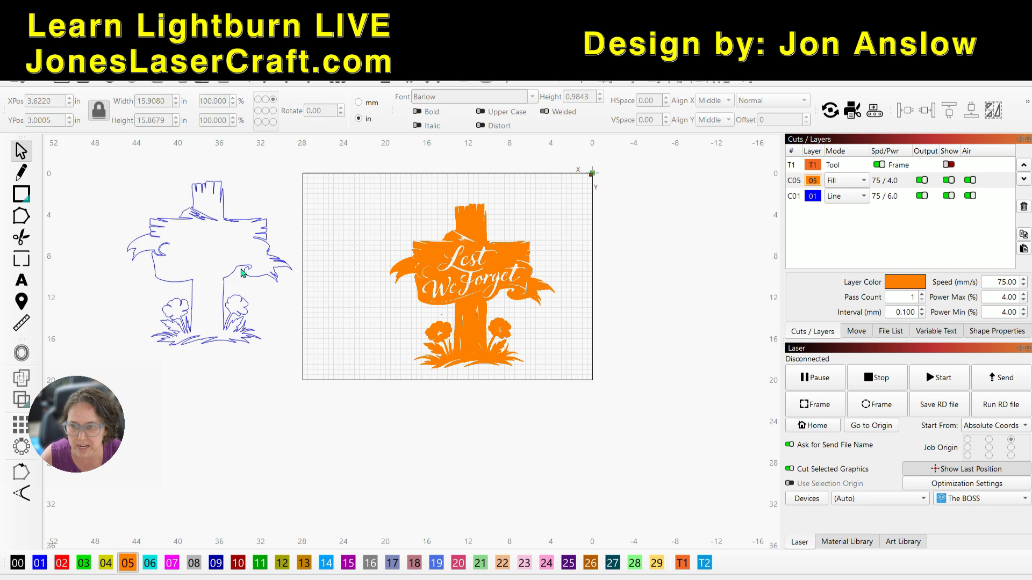
{"action": "left_click", "coordinate": [232, 282]}
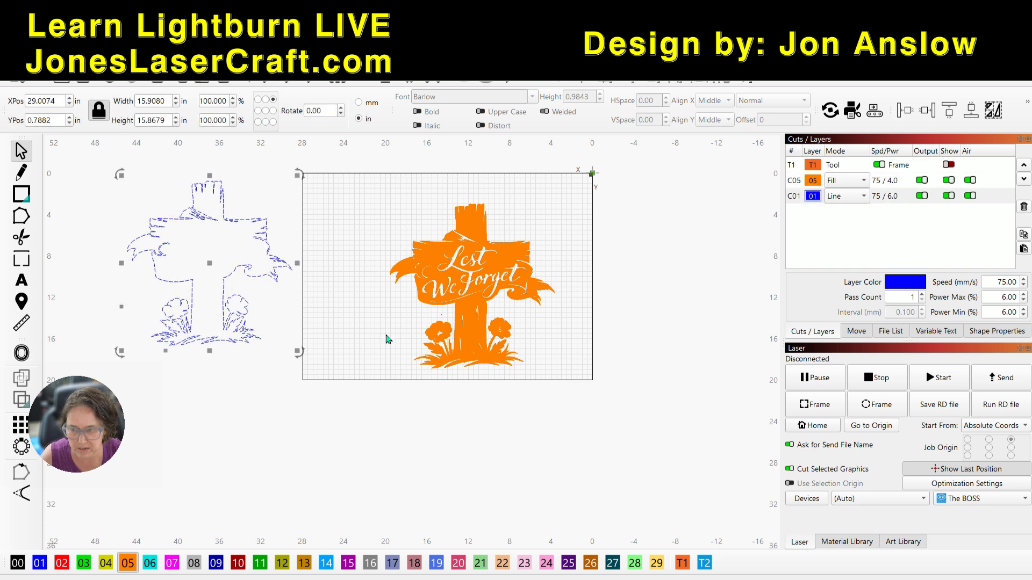
{"action": "left_click", "coordinate": [472, 359], "text": "shift"}
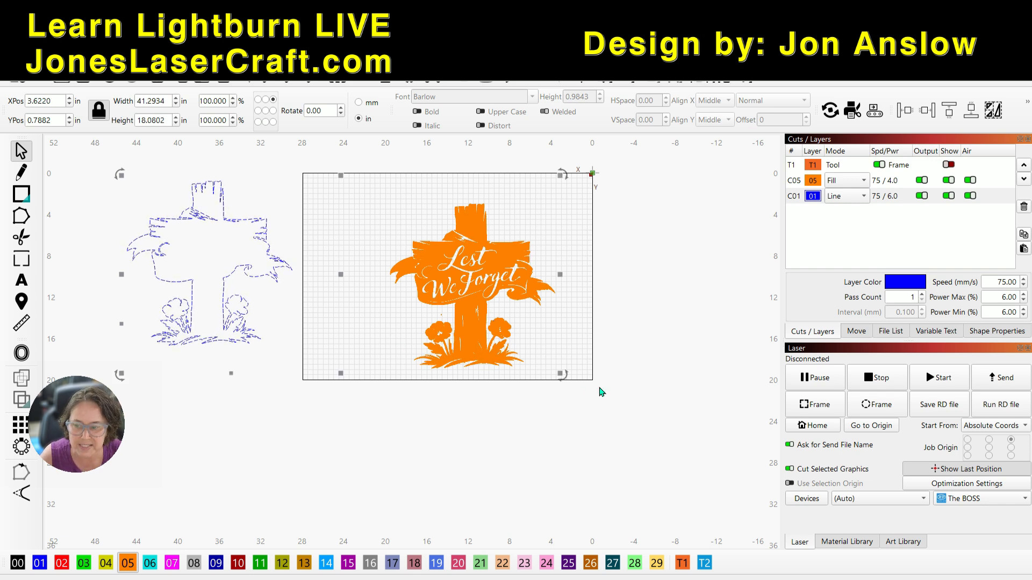
{"action": "key", "text": "c"}
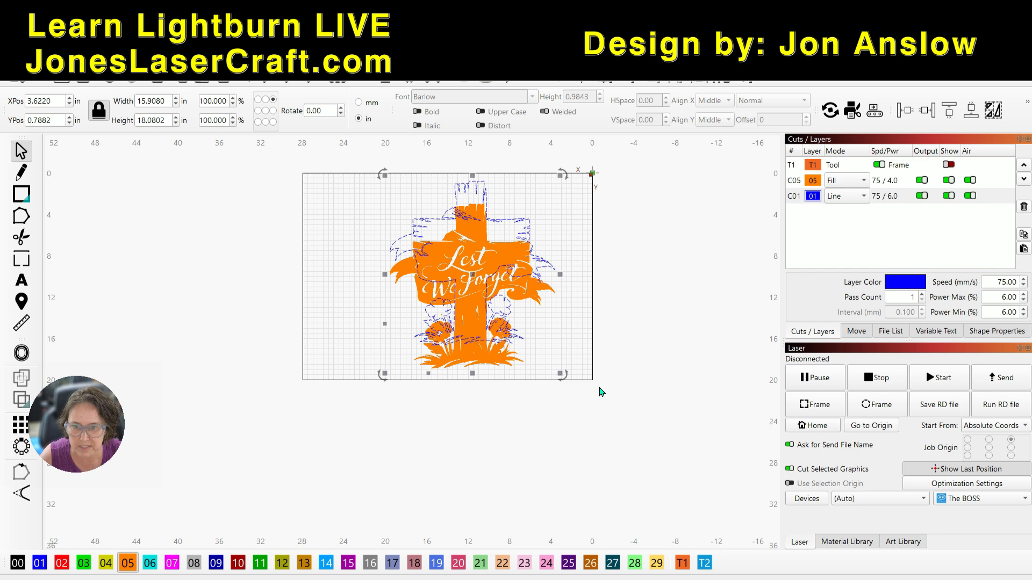
{"action": "key", "text": "e"}
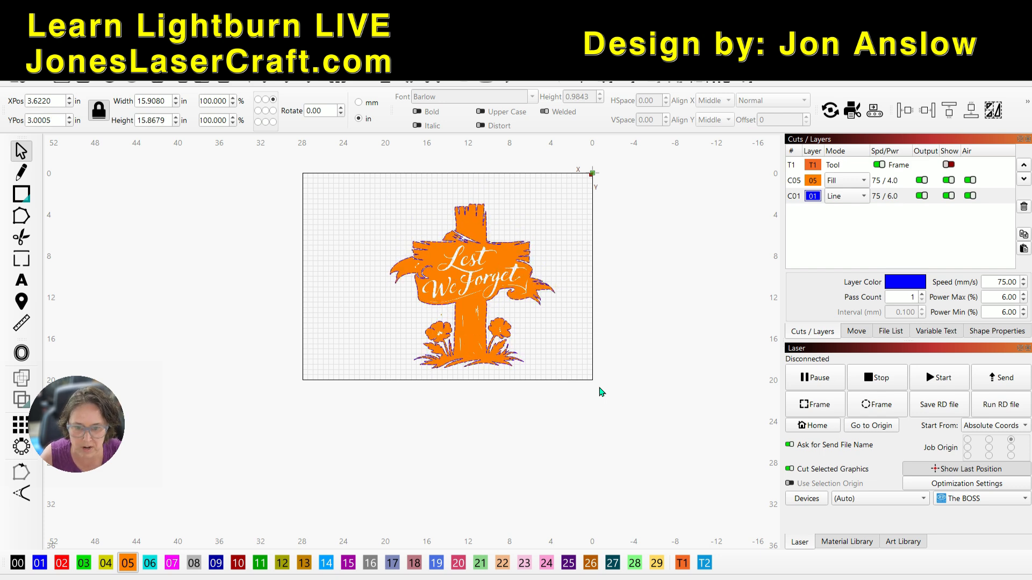
{"action": "key", "text": "Escape"}
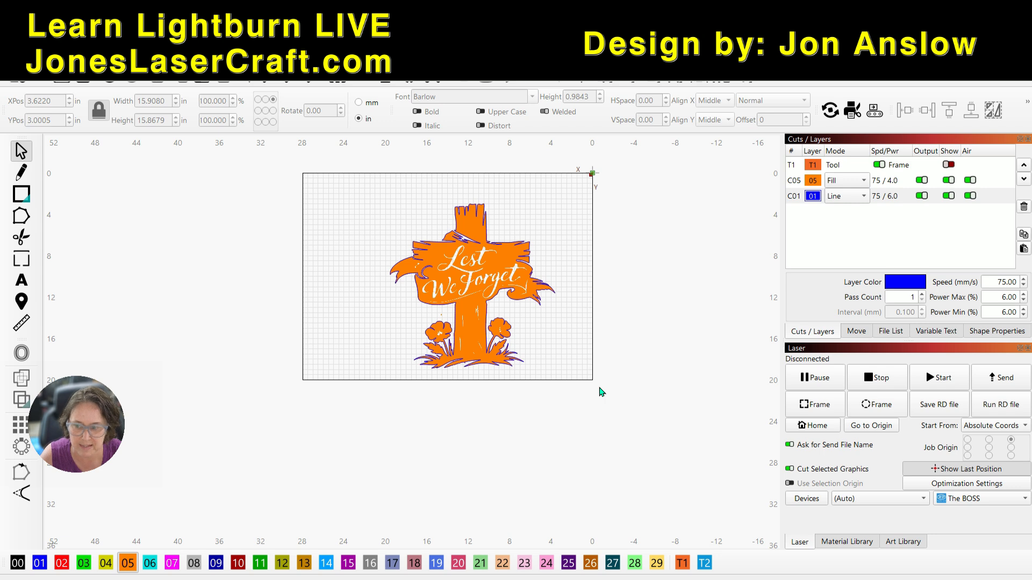